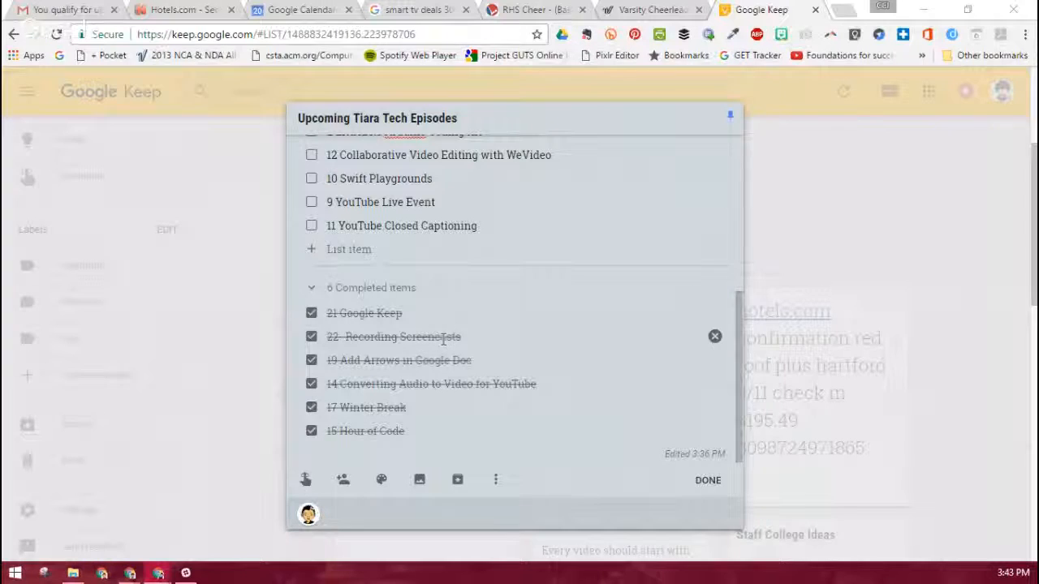
scroll(463, 330, up, 2)
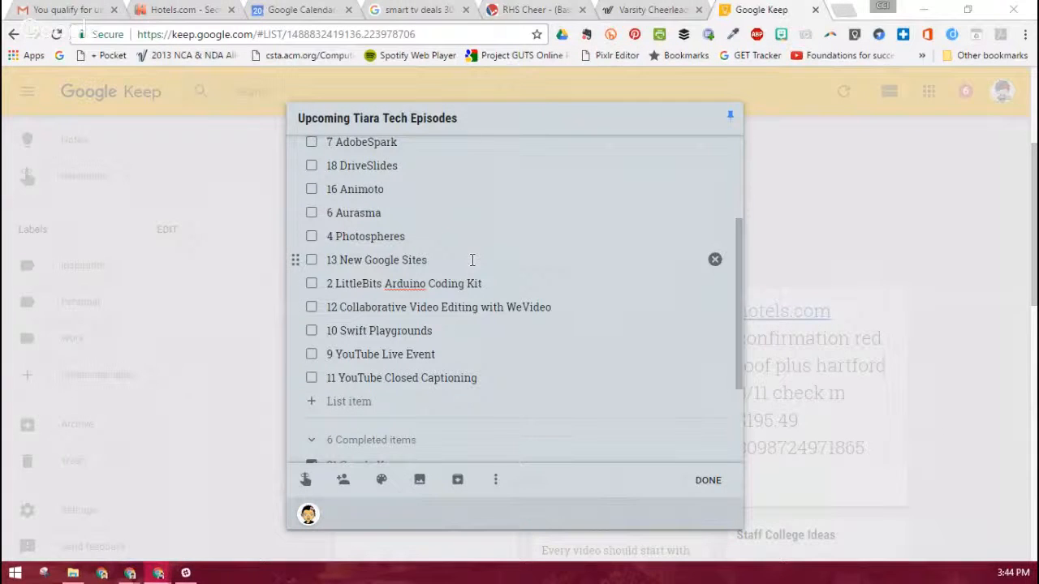
scroll(475, 276, up, 3)
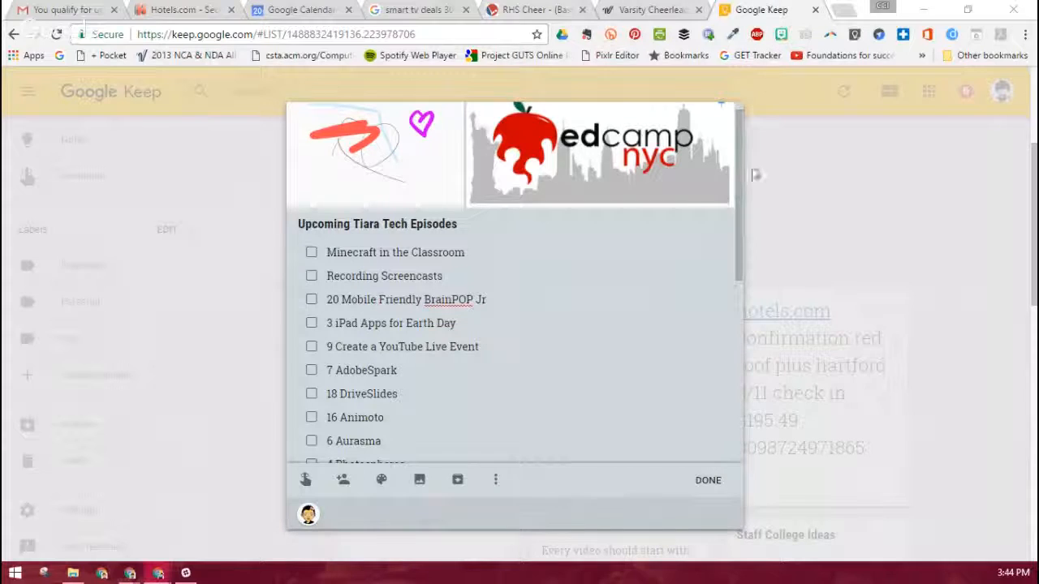
scroll(697, 199, up, 1)
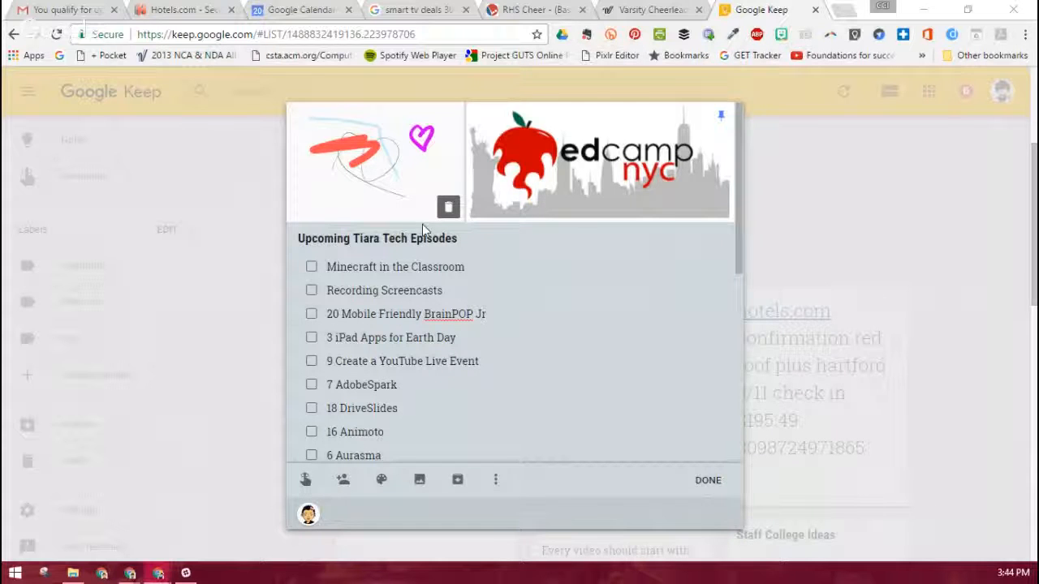
- Open Google Drive (drive.google.com) in a new browser tab
click(847, 11)
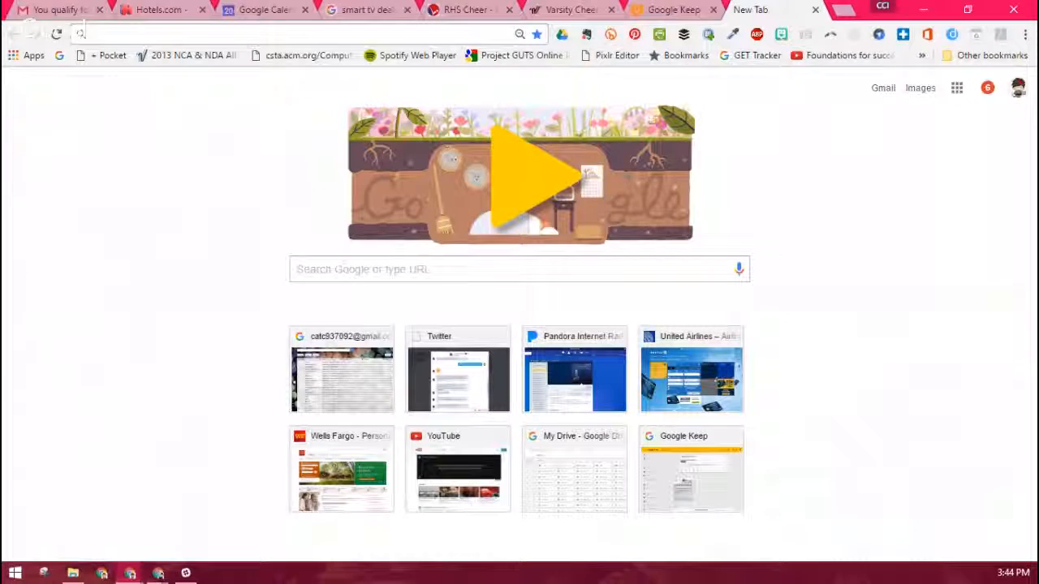
click(394, 58)
text(drive.google.com)
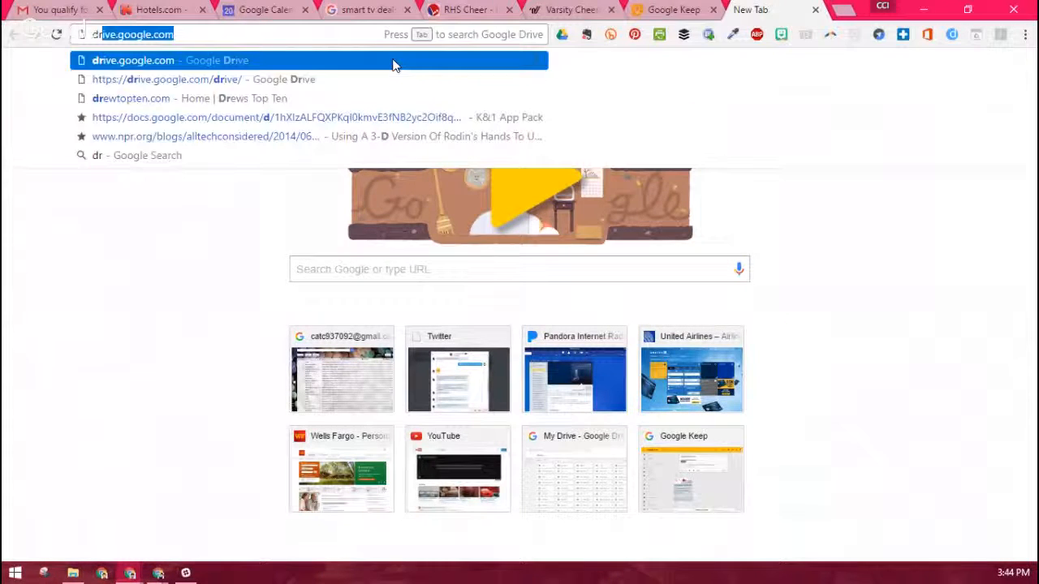
key(Return)
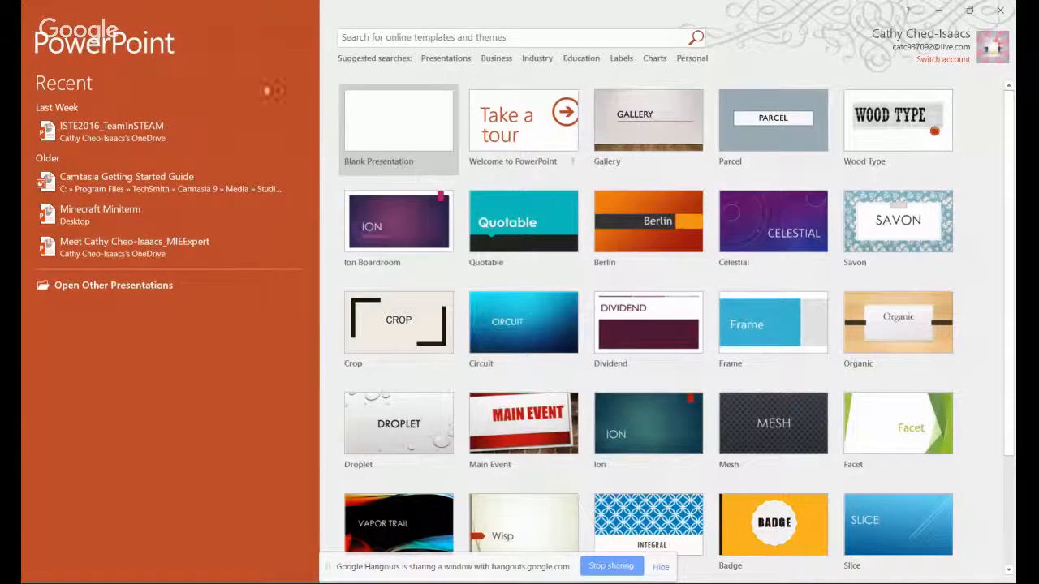
- Start a blank presentation in PowerPoint and dismiss the Camtasia add-in welcome message
click(368, 133)
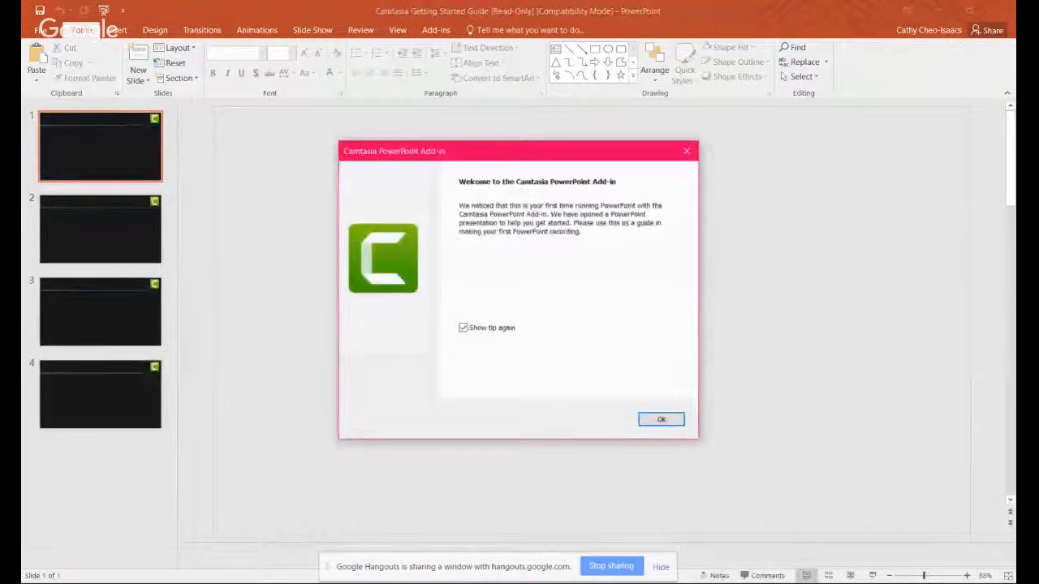
click(662, 420)
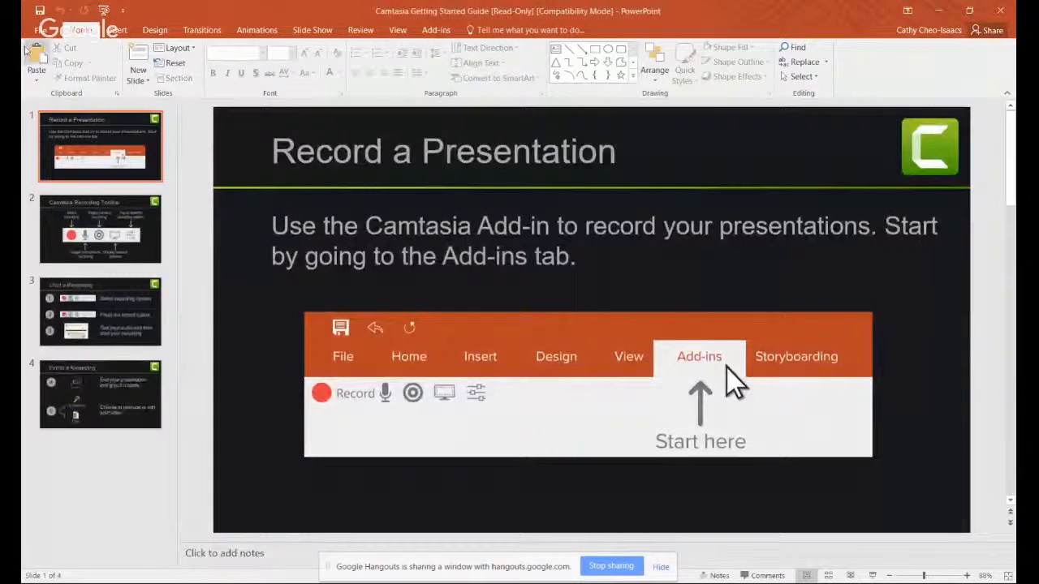
click(42, 30)
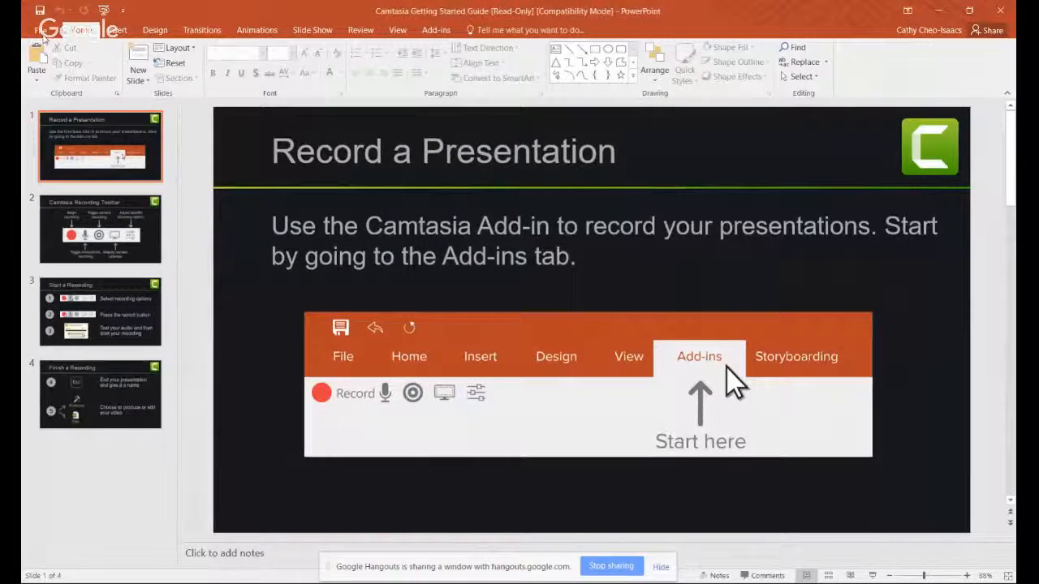
click(44, 83)
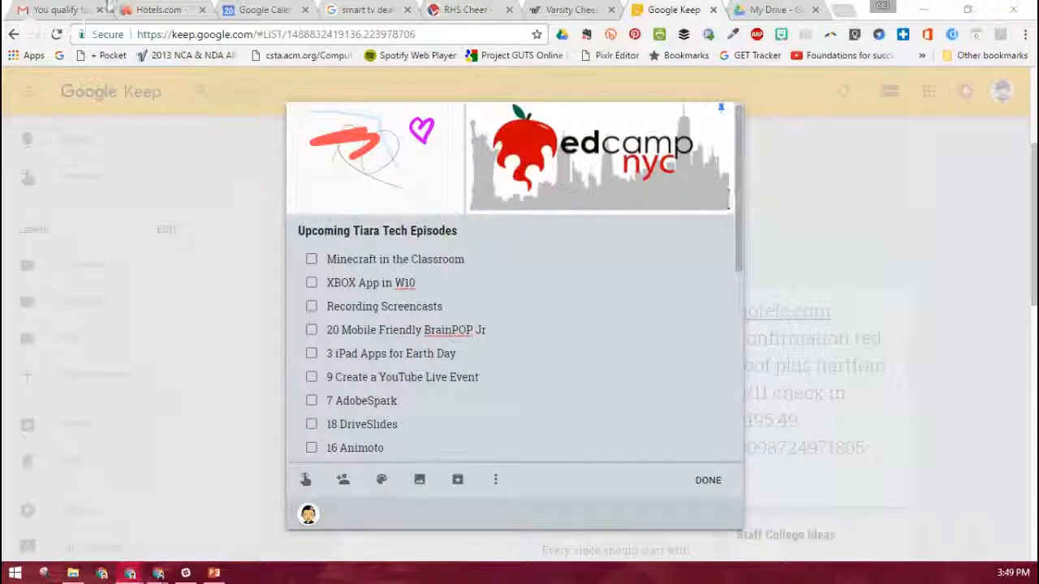
- Switch to Google Drive, start a file upload to My Drive and look through the Downloads folder for the presentation
click(763, 9)
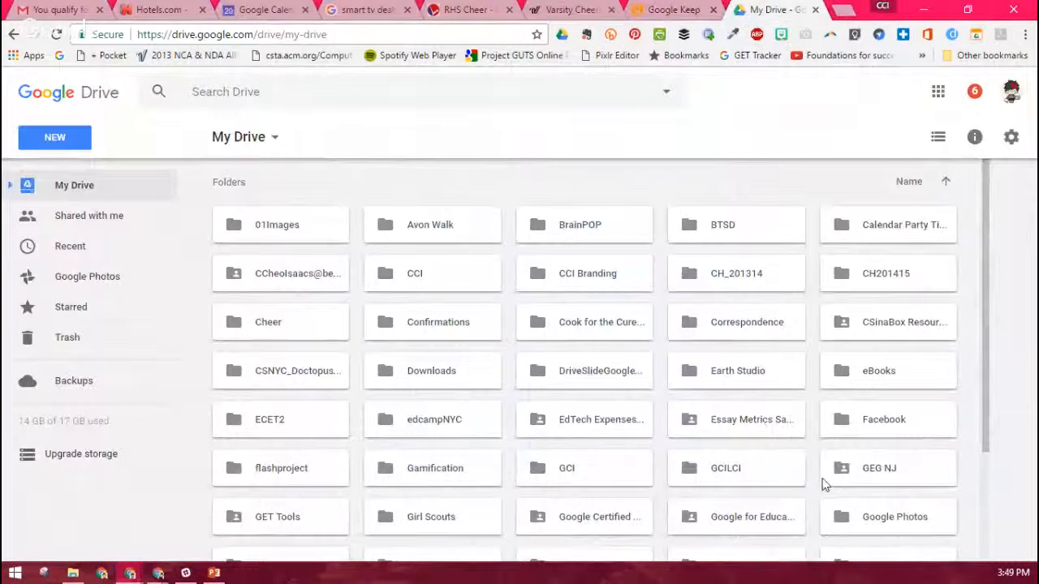
click(54, 140)
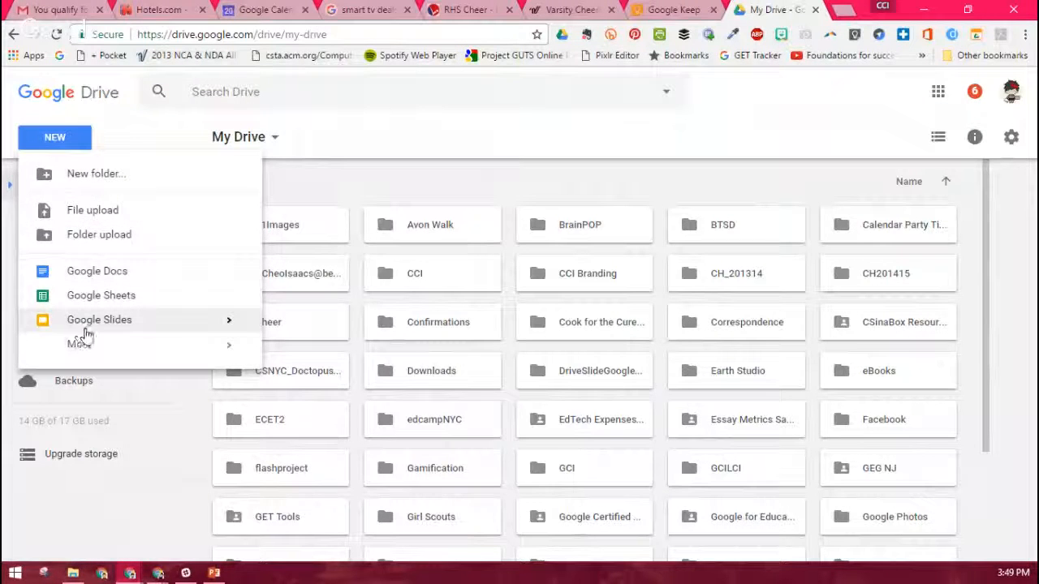
click(94, 213)
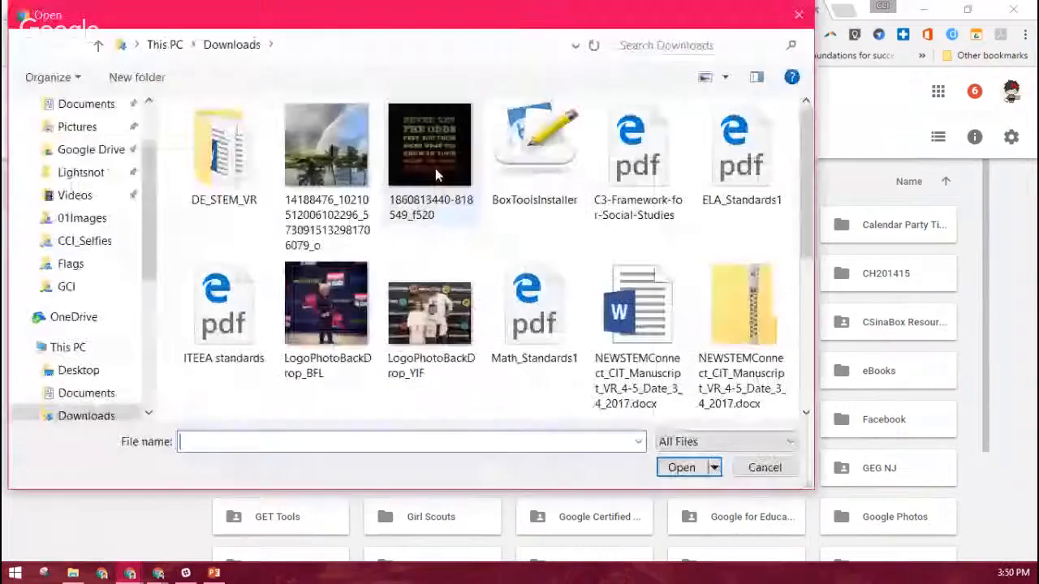
scroll(446, 300, down, 3)
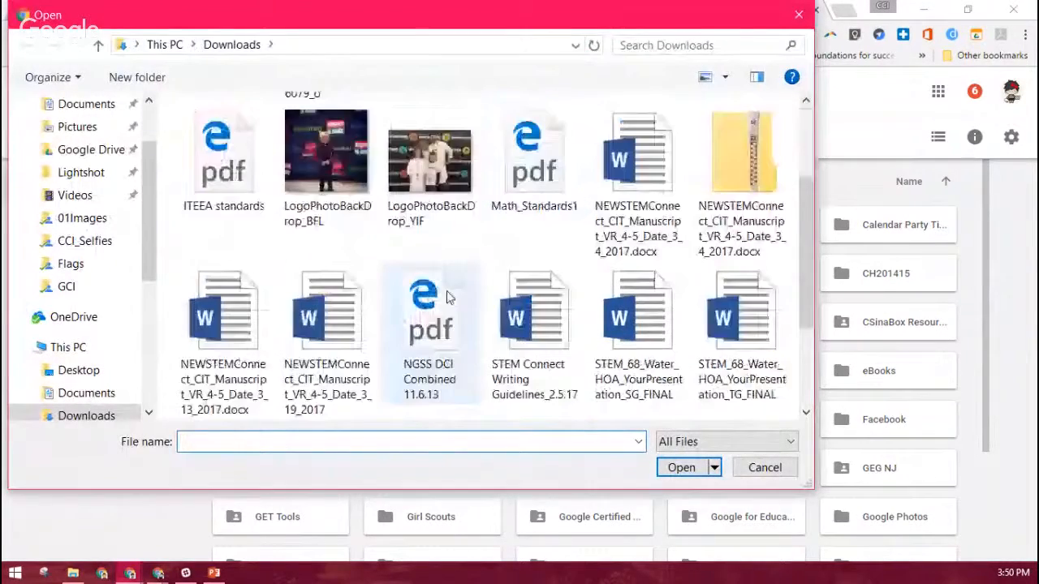
scroll(560, 307, up, 2)
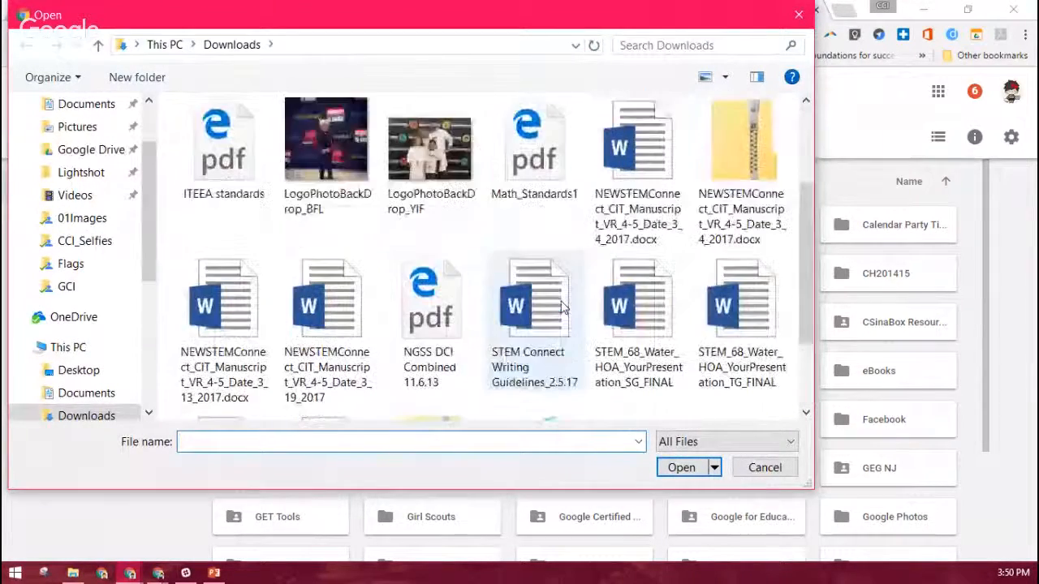
scroll(563, 307, down, 2)
scroll(562, 307, up, 2)
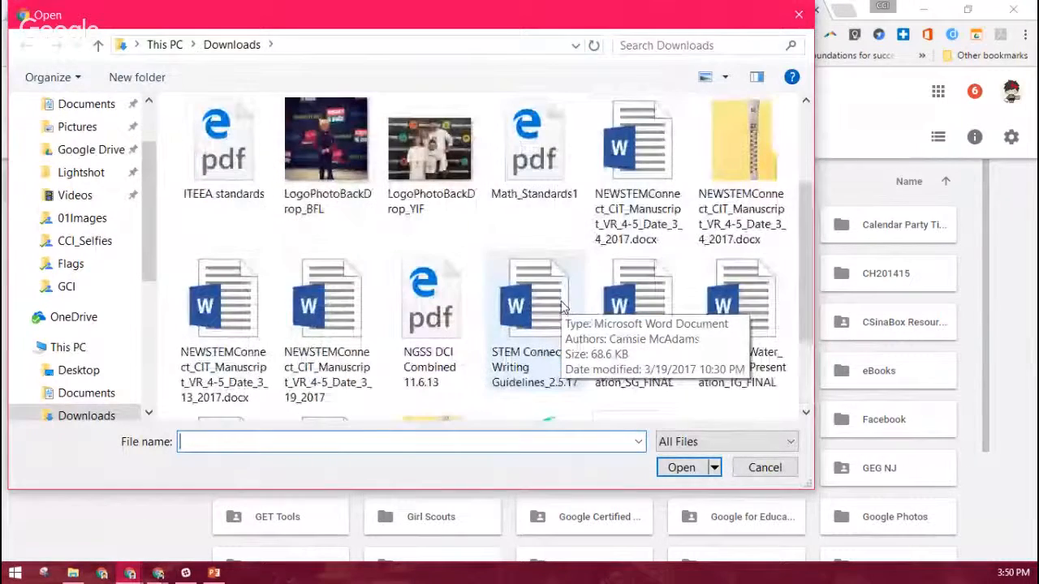
scroll(95, 155, up, 2)
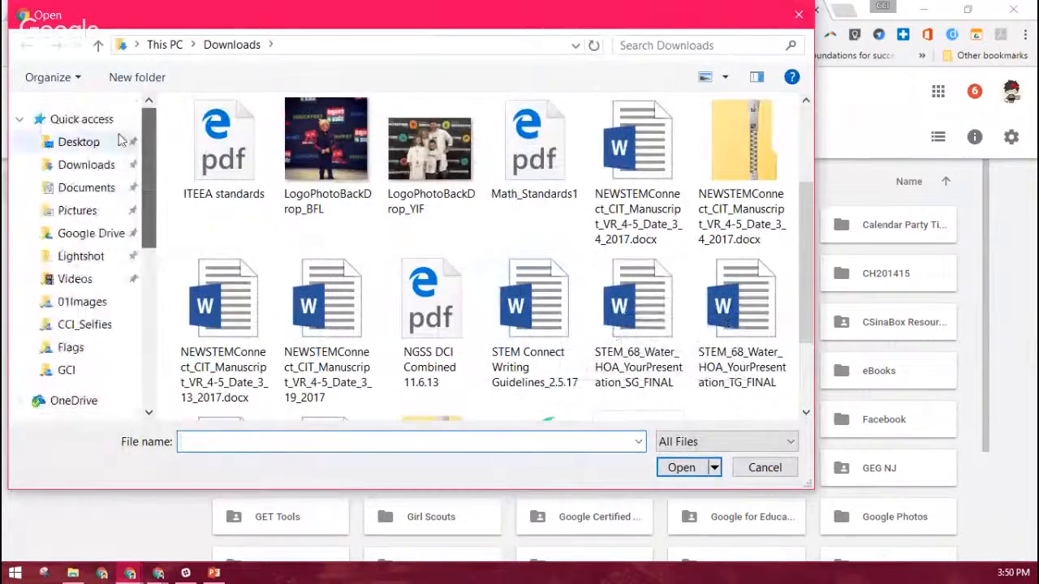
- Upload the Photo Album presentation from the Desktop folder to My Drive
click(95, 153)
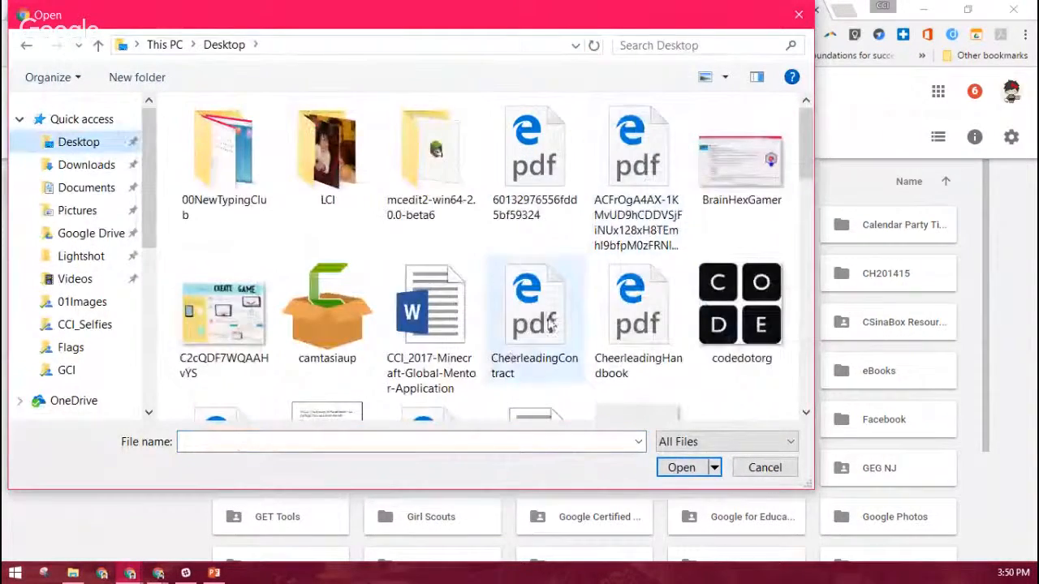
scroll(560, 304, down, 3)
scroll(561, 303, down, 1)
scroll(562, 303, down, 1)
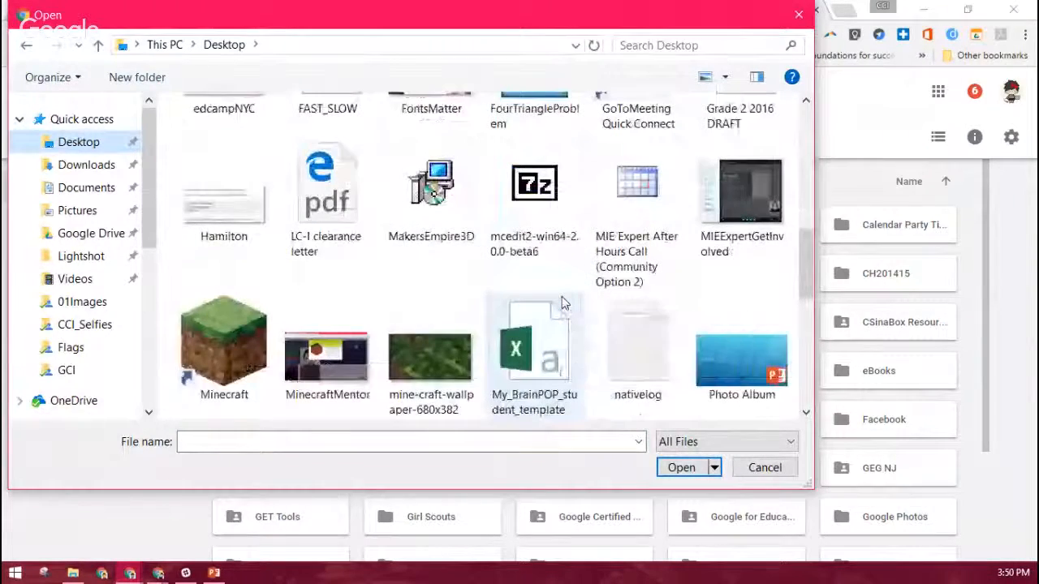
scroll(520, 339, down, 1)
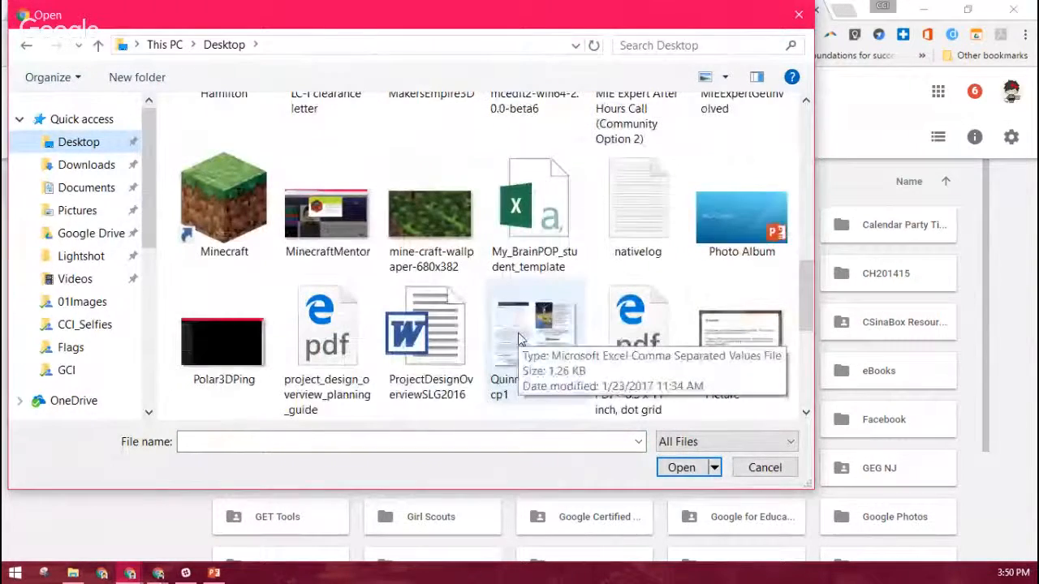
click(767, 227)
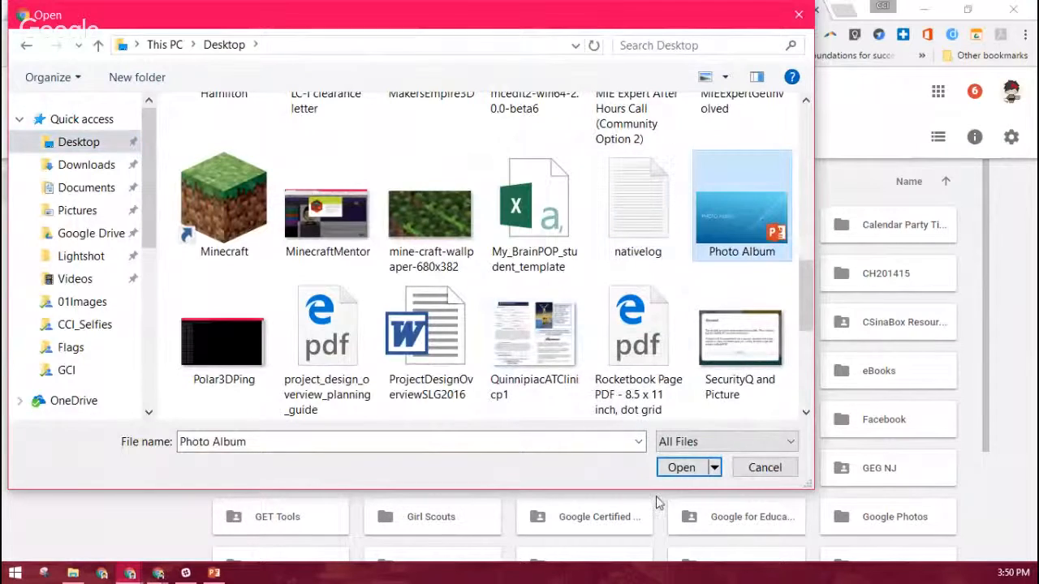
click(682, 469)
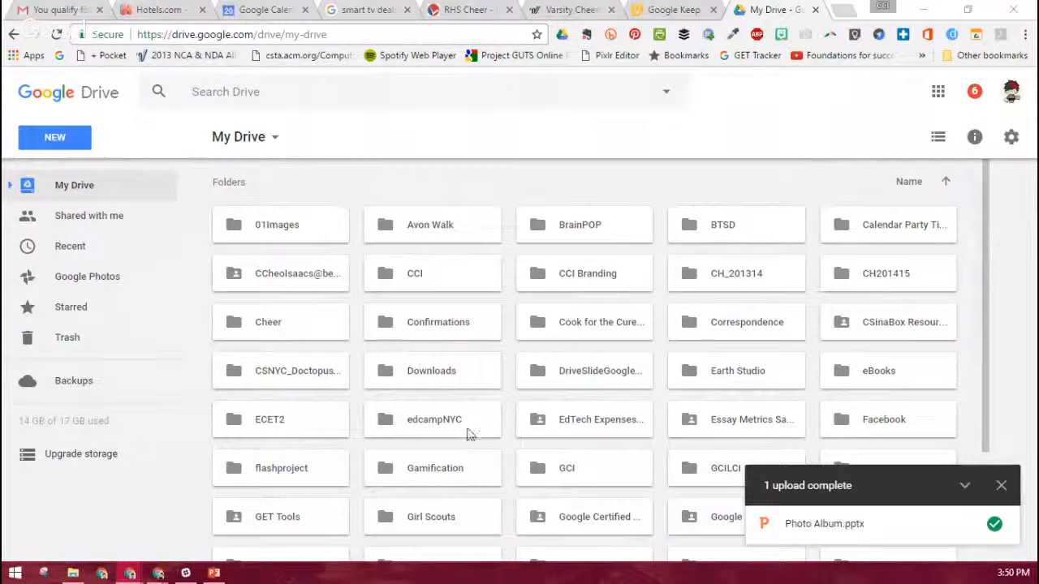
- Open the uploaded Photo Album.pptx with Google Slides
click(789, 532)
click(788, 533)
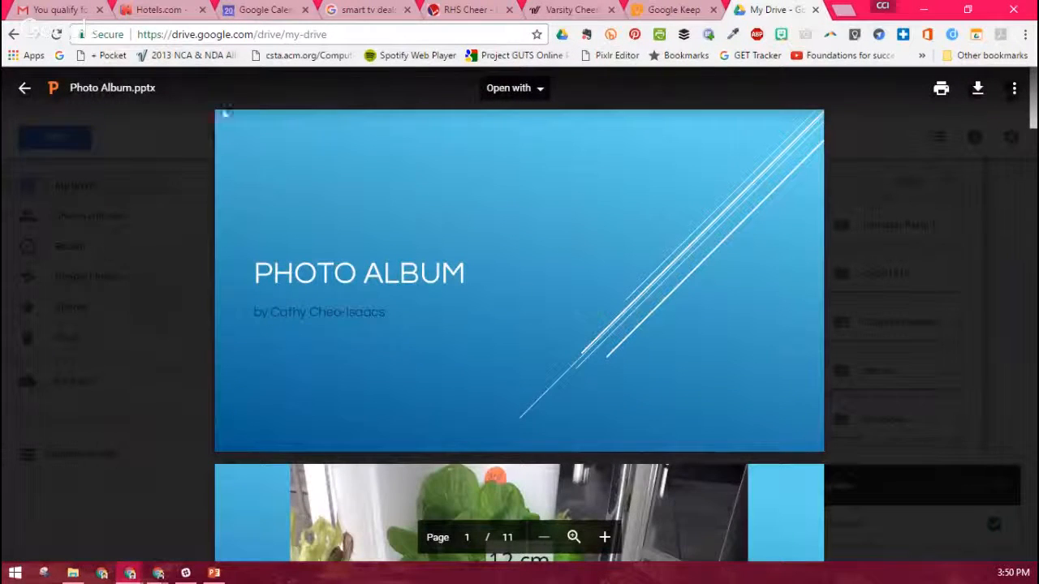
click(527, 92)
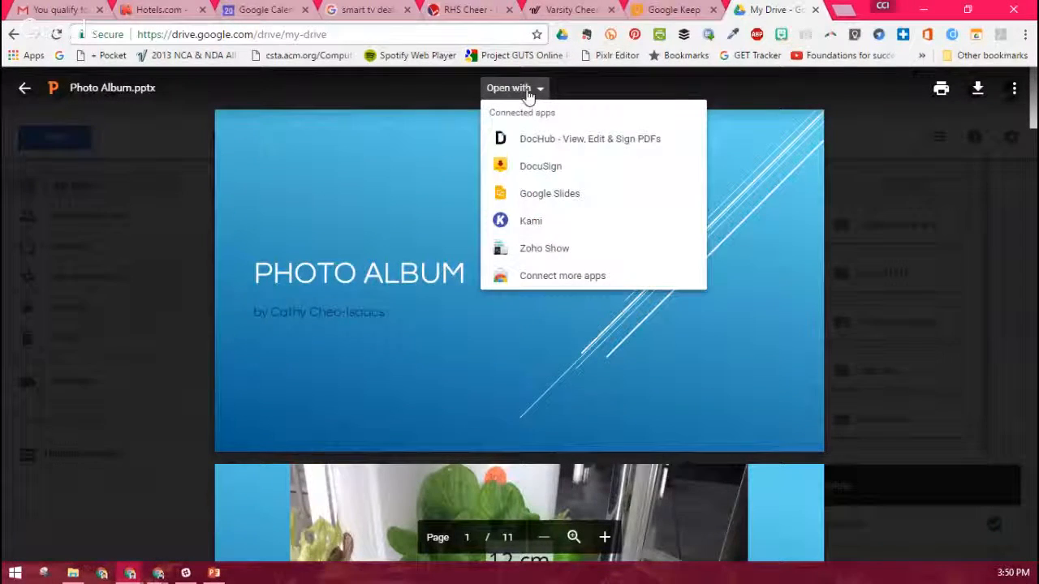
click(539, 199)
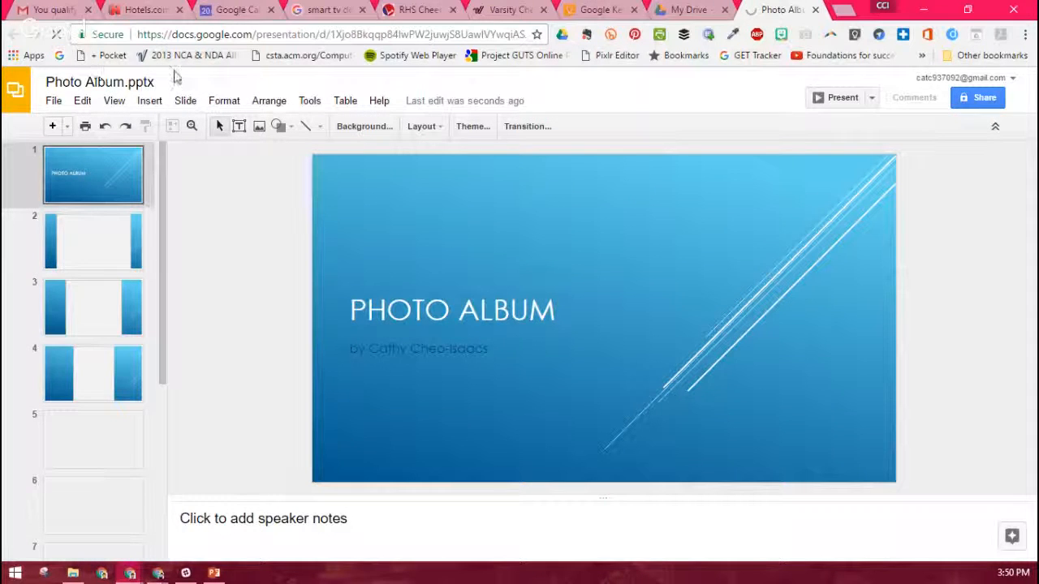
click(54, 102)
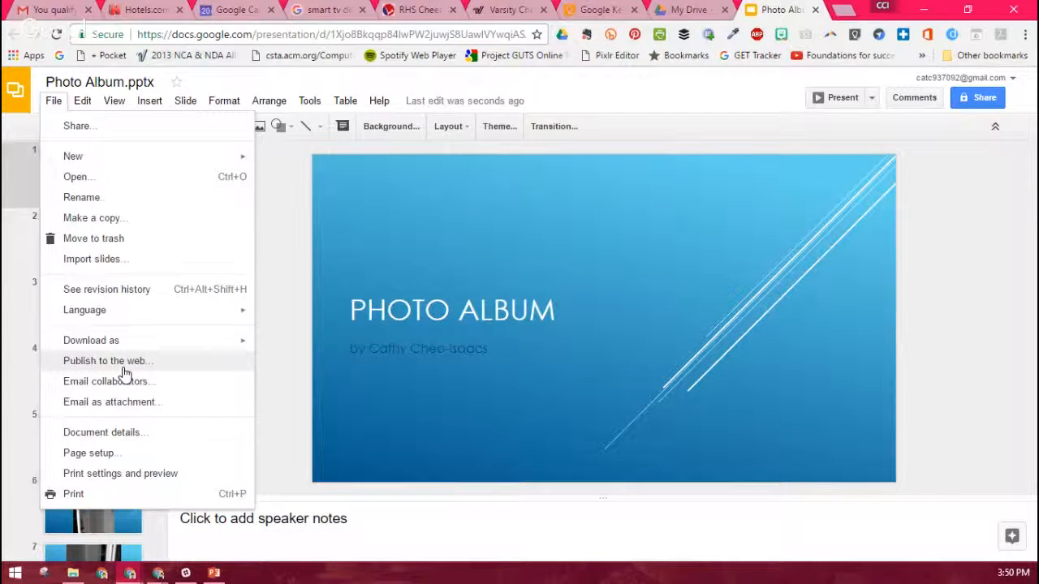
- Return to My Drive, leave the file preview and create a blank Google Docs document
click(686, 10)
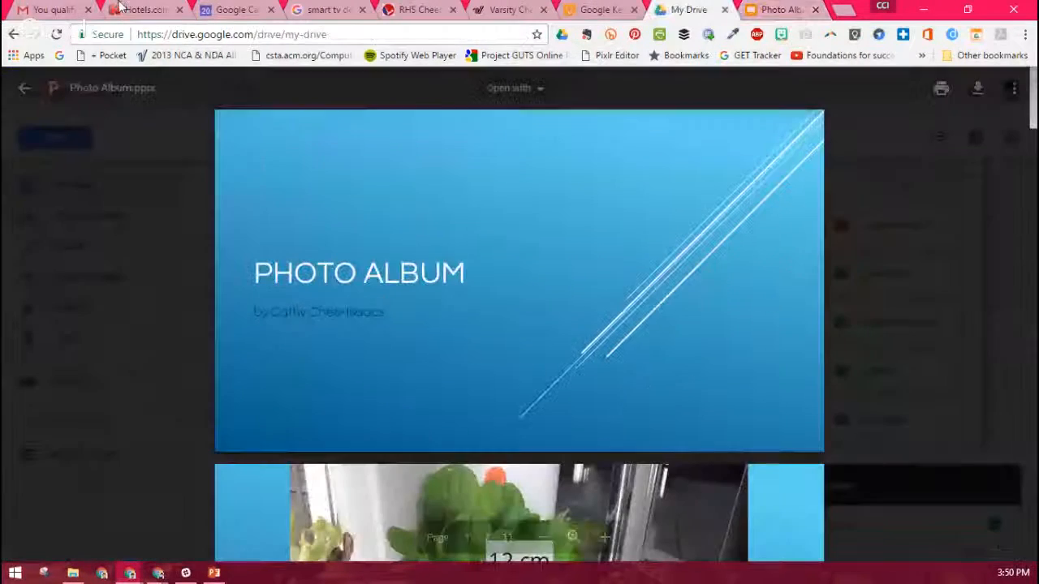
click(26, 87)
click(52, 137)
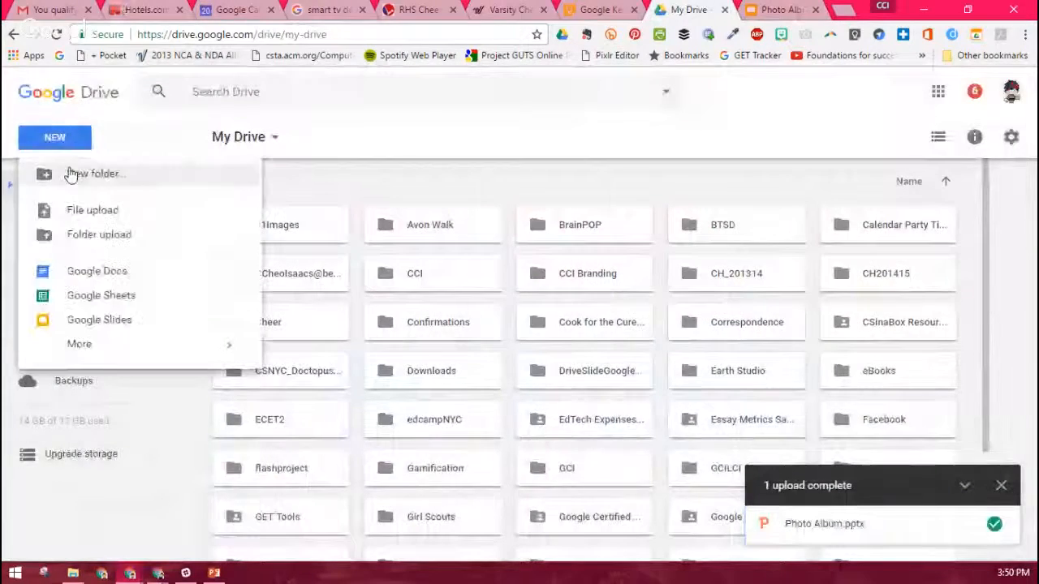
click(82, 280)
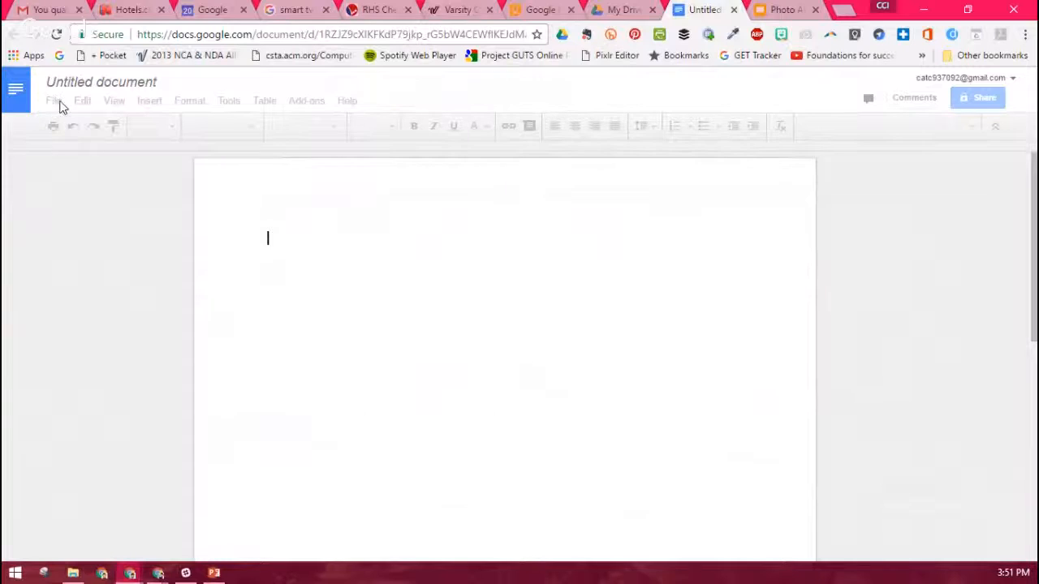
- Examine the blank document's Publish to the web options and close them without publishing
click(54, 103)
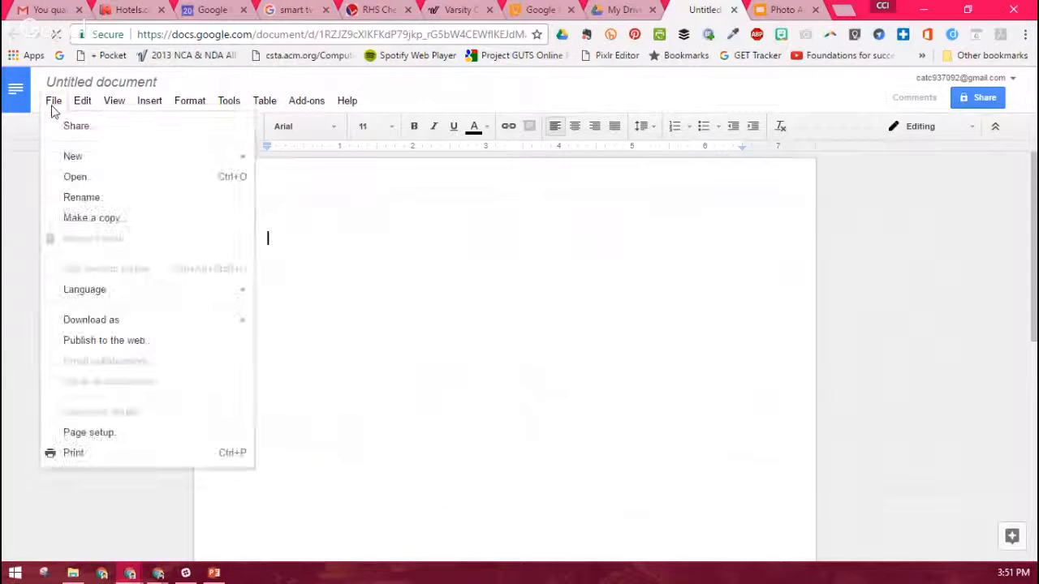
click(117, 345)
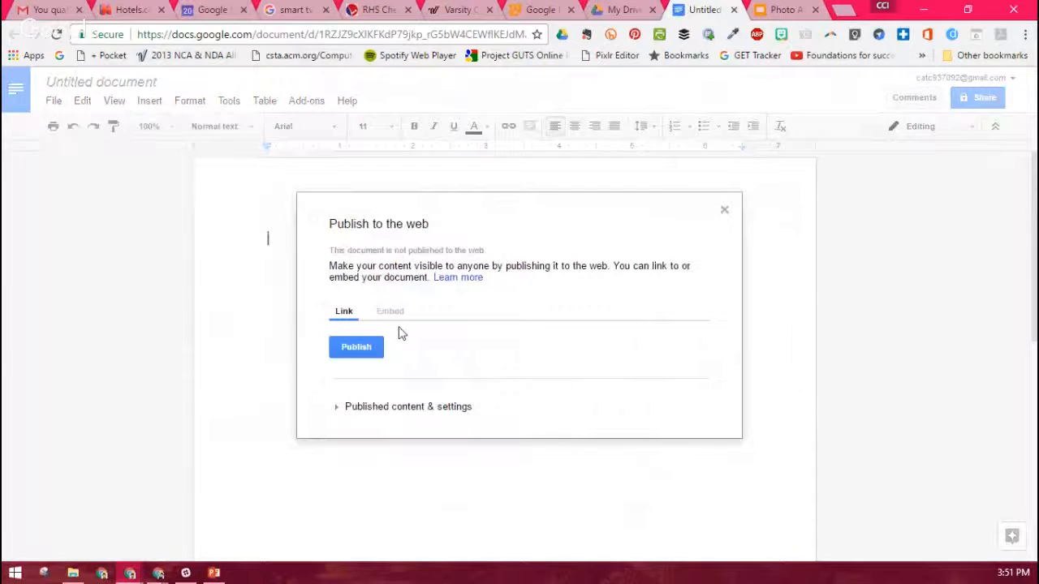
click(724, 210)
- Publish the Photo Album presentation to the web, auto-advancing every 3 seconds, starting when the player loads and restarting after the last slide
click(775, 10)
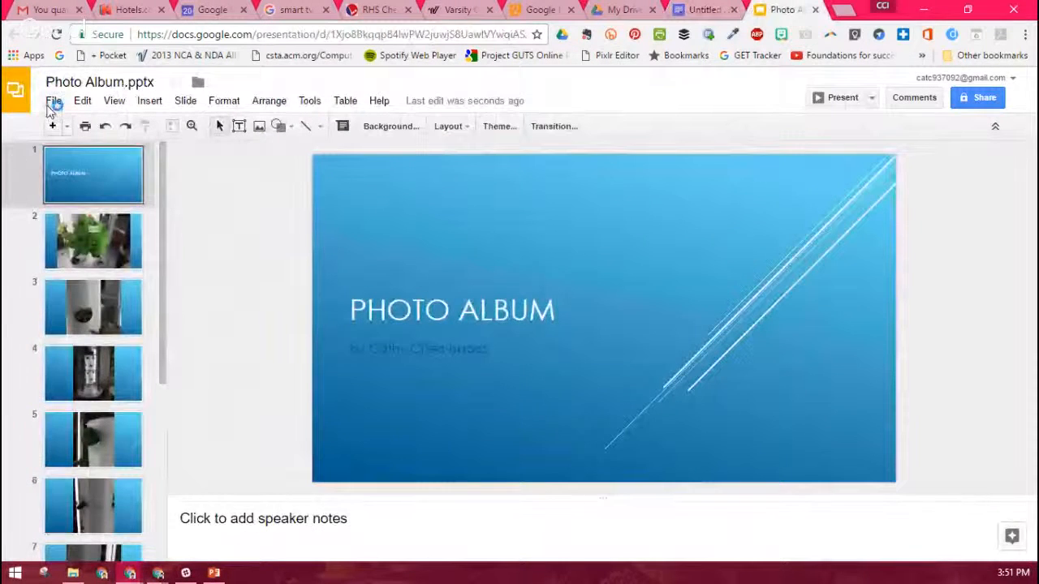
click(52, 101)
click(115, 382)
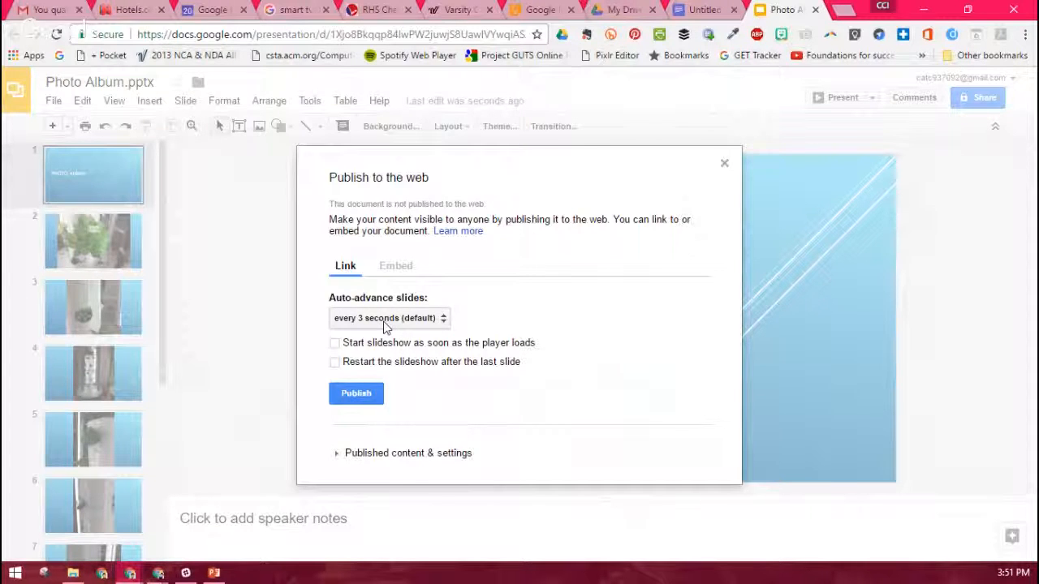
click(336, 345)
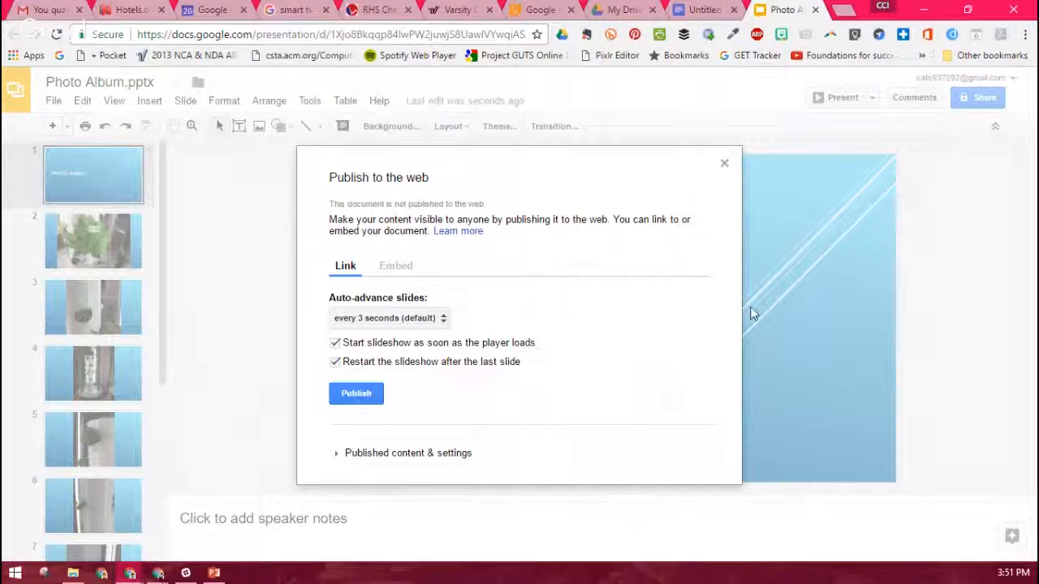
click(365, 398)
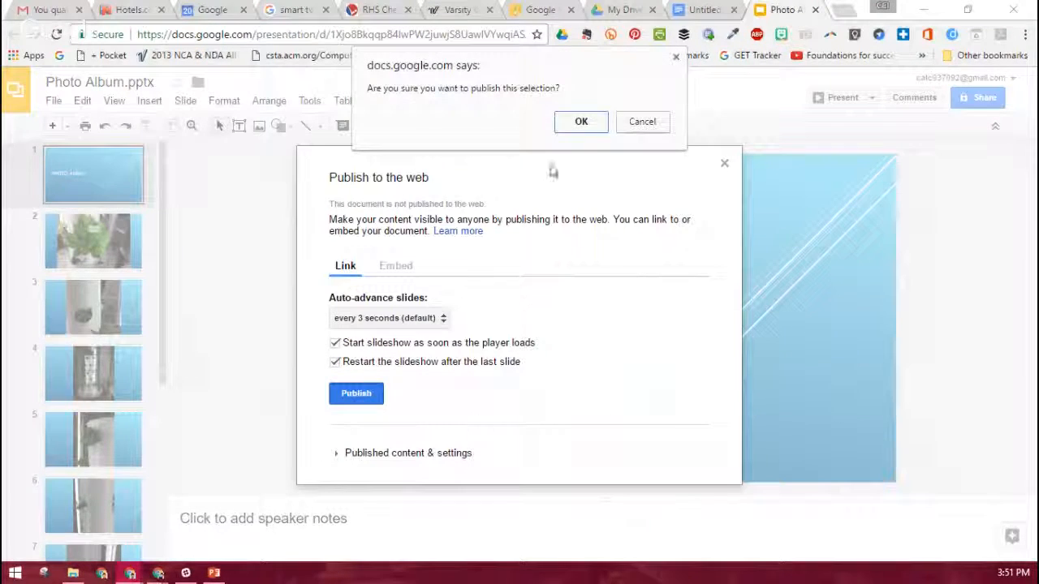
click(573, 129)
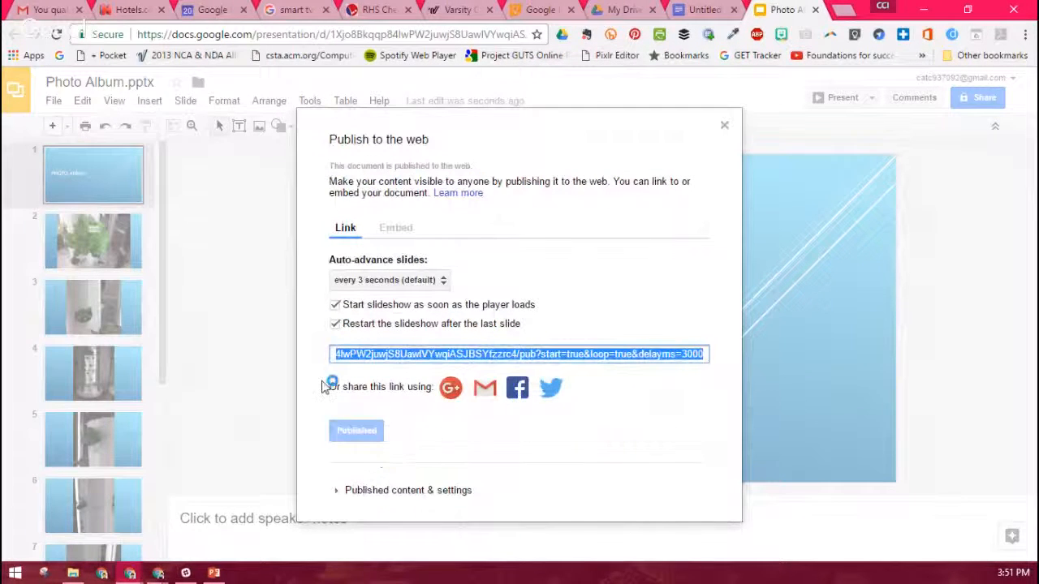
- Copy the published slideshow's link and review the published content and settings section
click(416, 357)
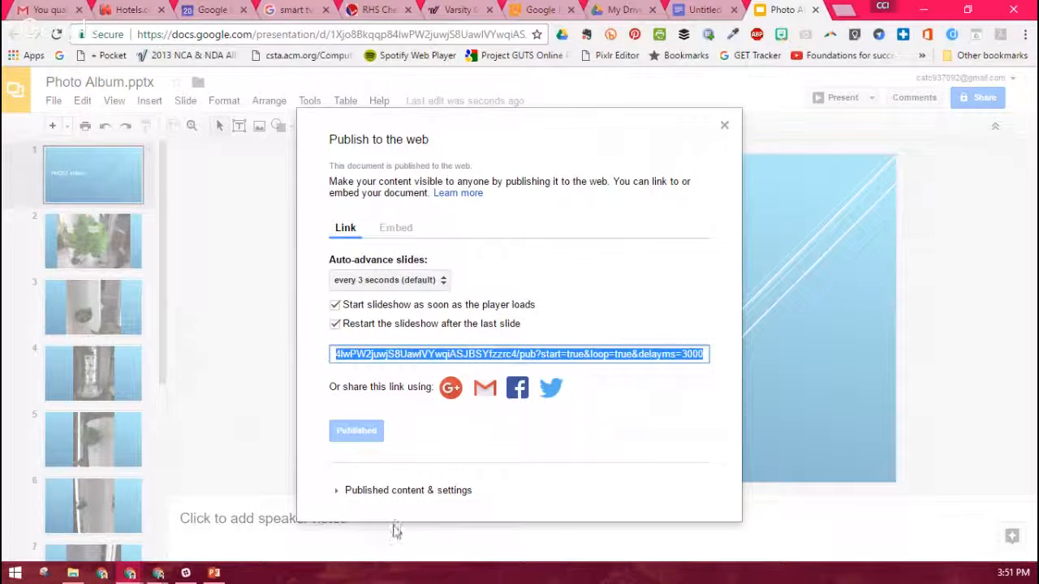
click(468, 364)
right_click(469, 363)
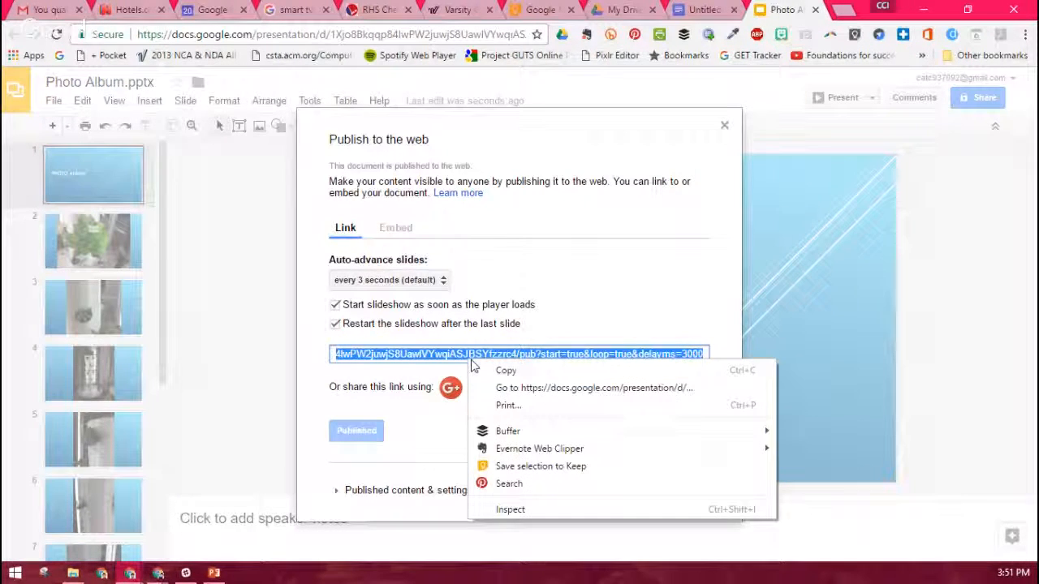
click(402, 456)
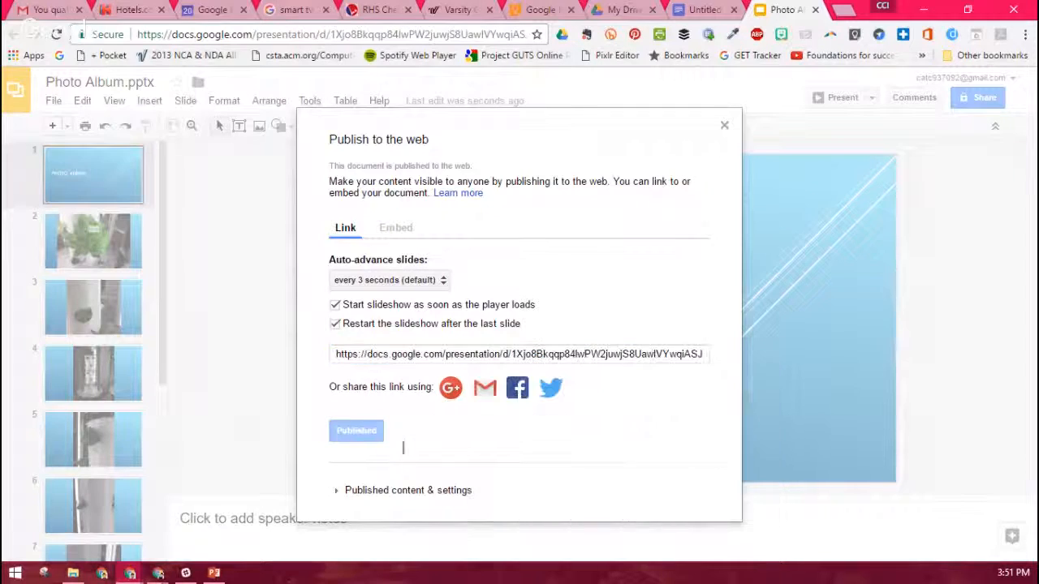
click(339, 491)
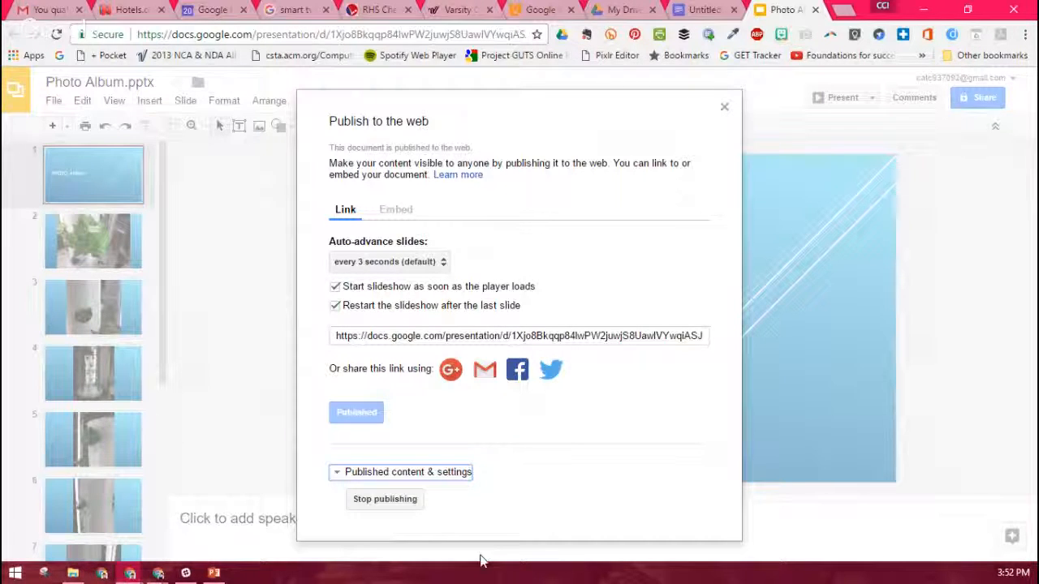
click(337, 477)
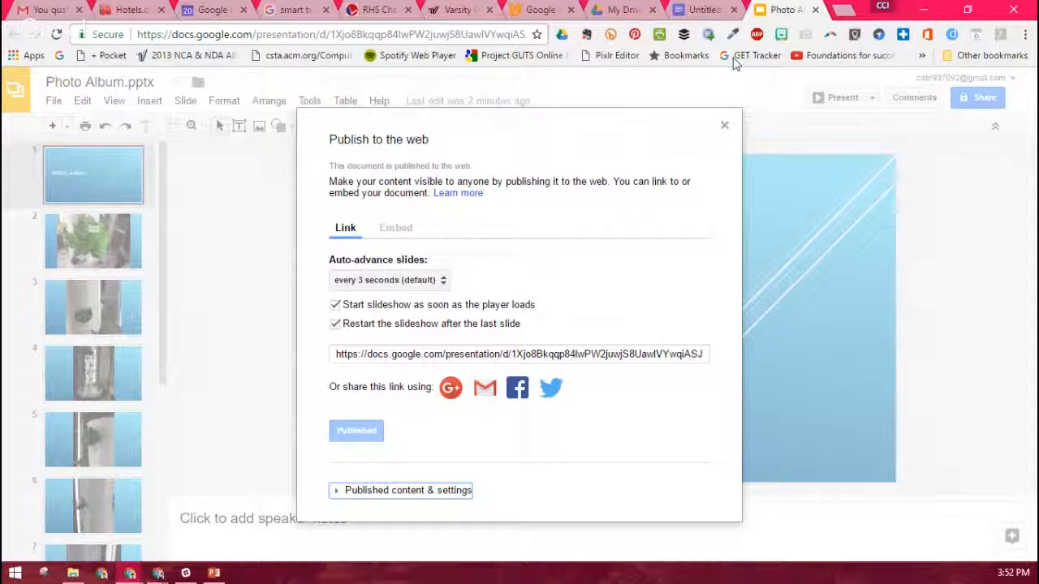
- Shorten the published slideshow link at goo.gl in a new browser tab and copy the short URL
click(845, 11)
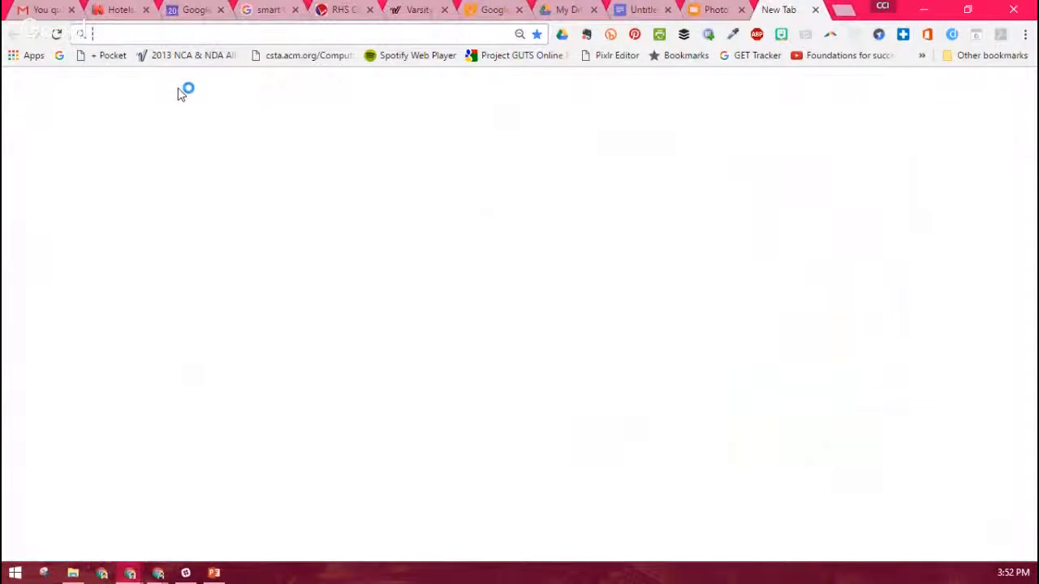
text(goo.gl)
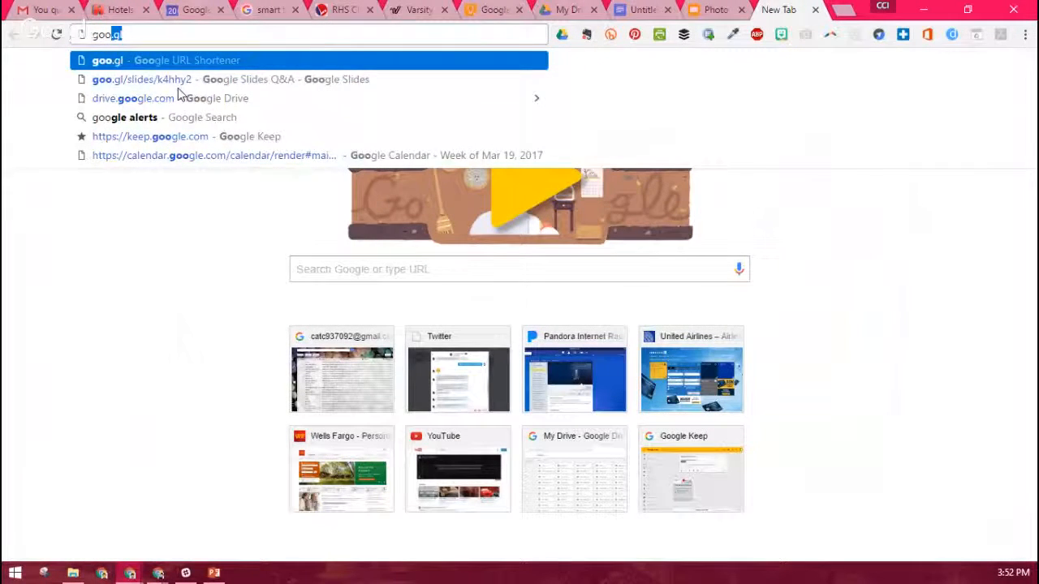
key(Return)
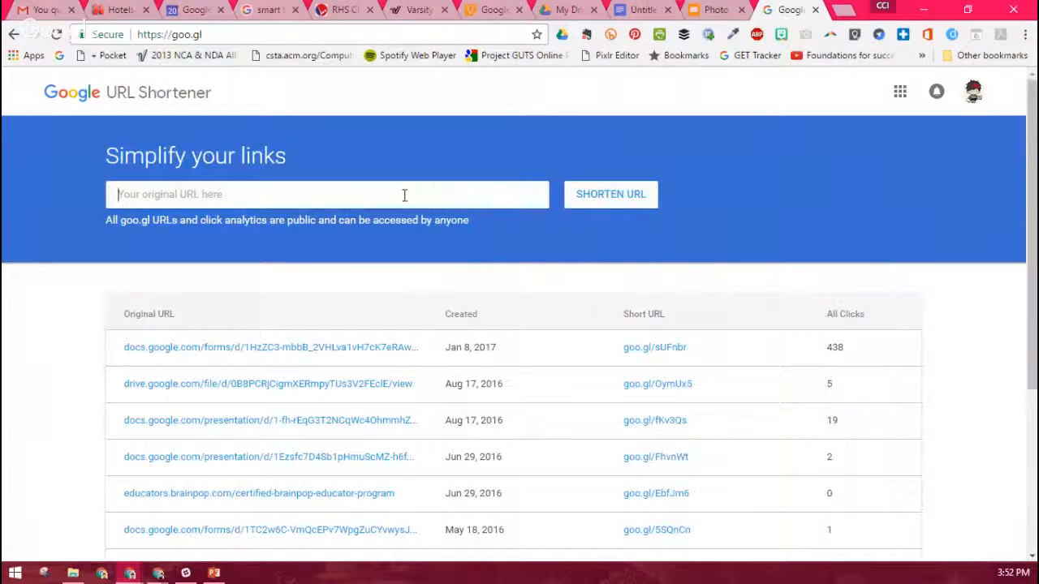
text(https://docs.google.com/presentation/d/1Xjo8Bkqqp84lwPW2juwjS8UawlVYwqiASJBSYfzzrc4/pub?start=false&loop=false&delayms=3000)
click(614, 197)
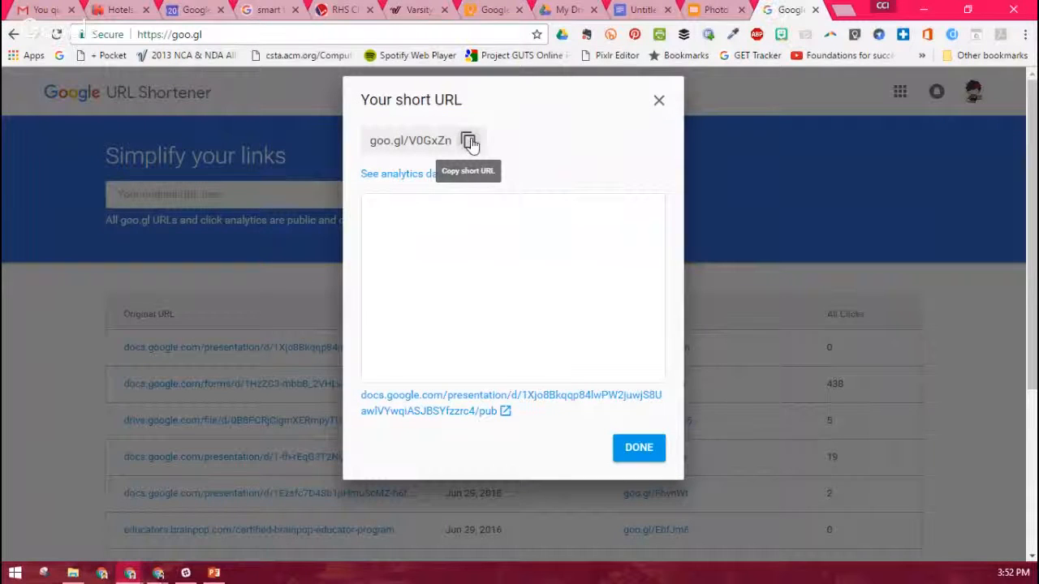
click(469, 141)
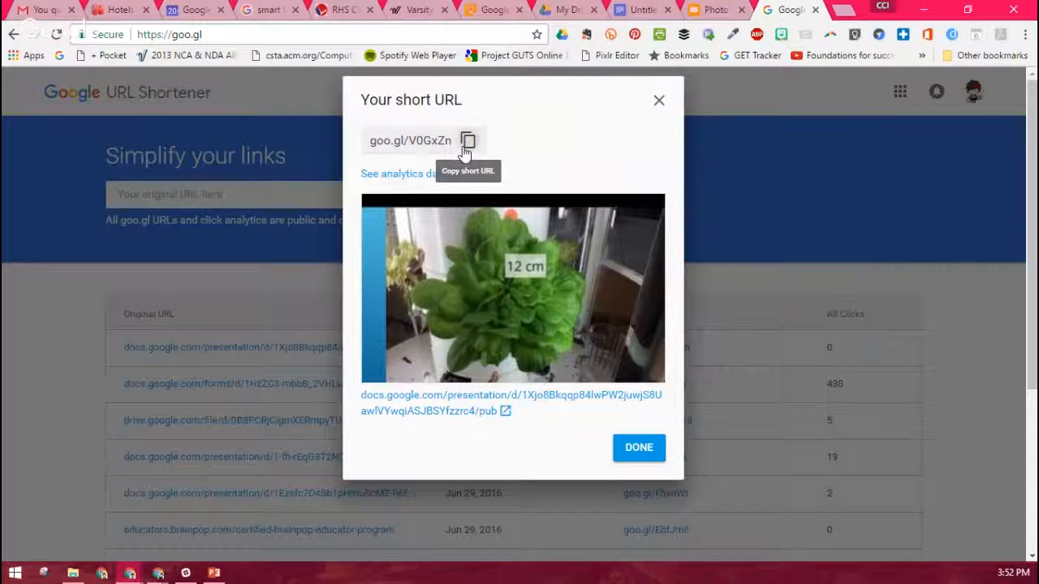
- Watch the published slideshow through the short URL in a new incognito window, and close that window
click(1025, 36)
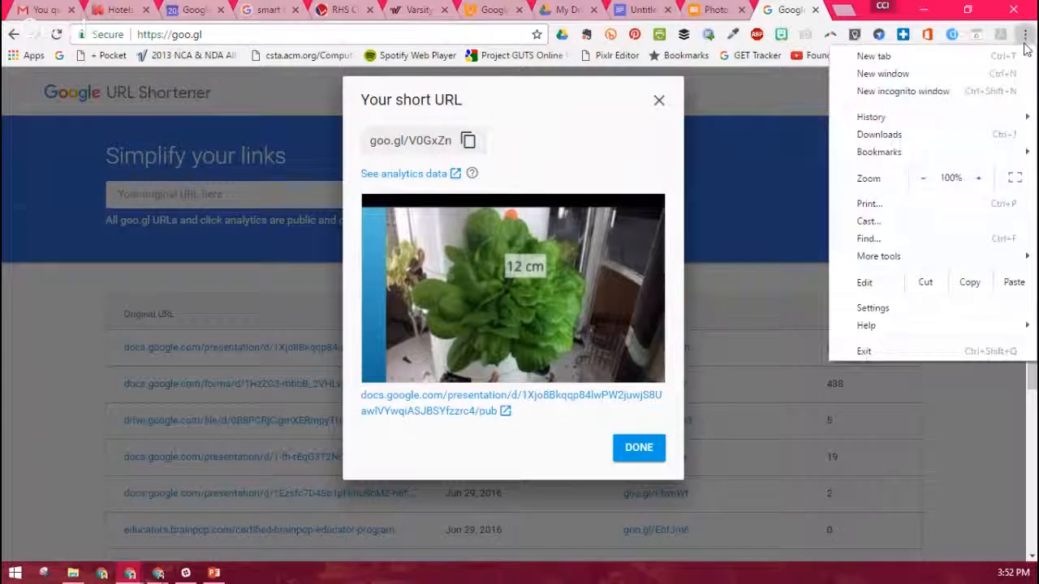
click(992, 94)
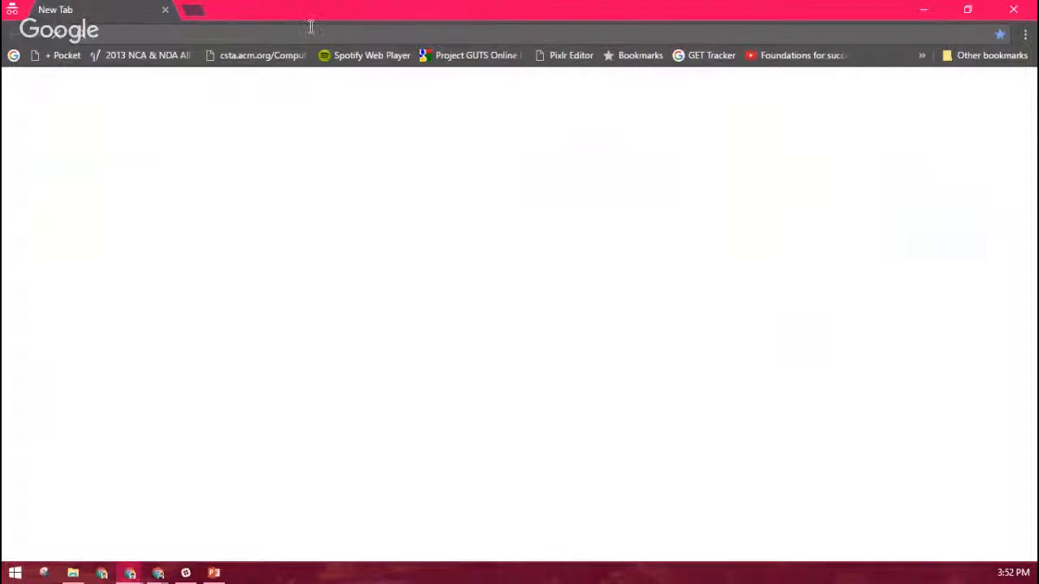
key(ctrl+v)
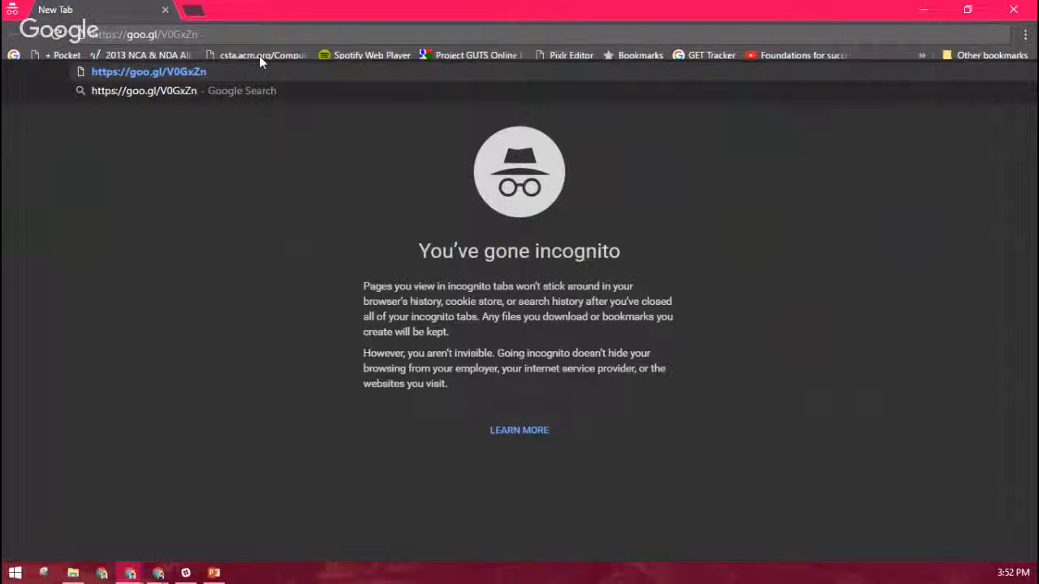
key(Return)
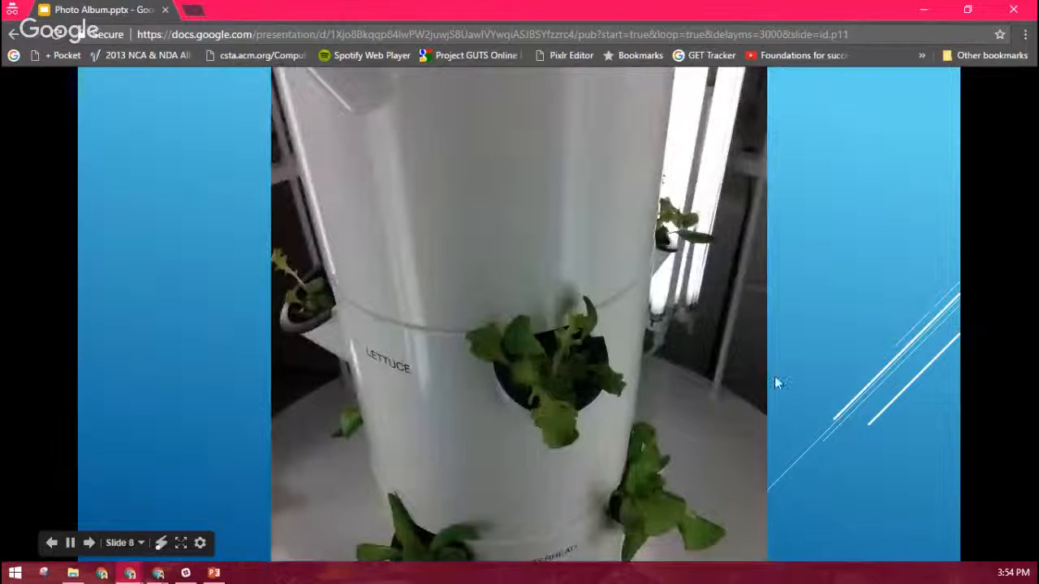
click(1014, 9)
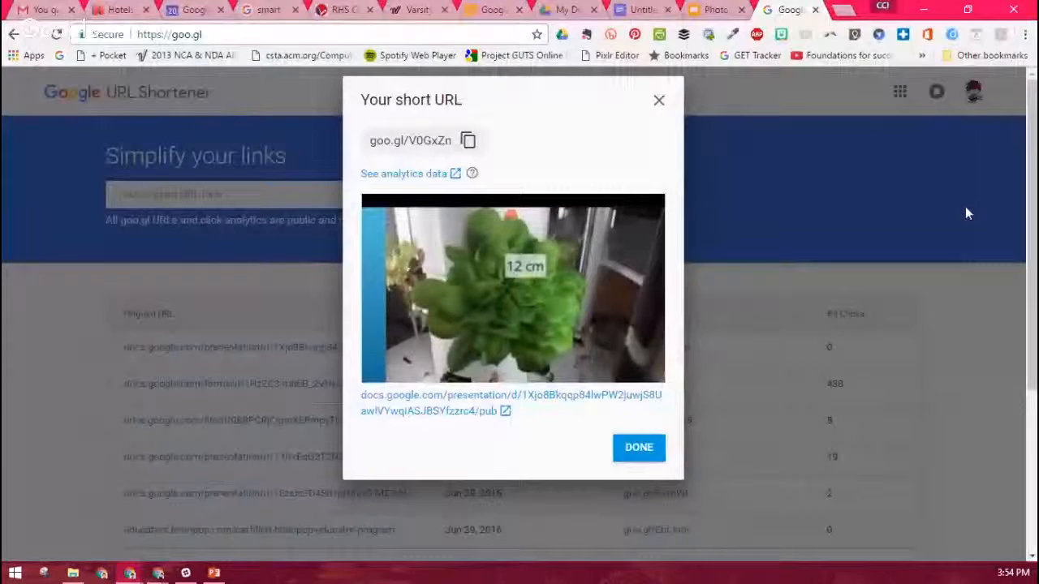
- Close the URL shortener to return to the presentation, and review the auto-advance intervals offered for the published link
click(659, 100)
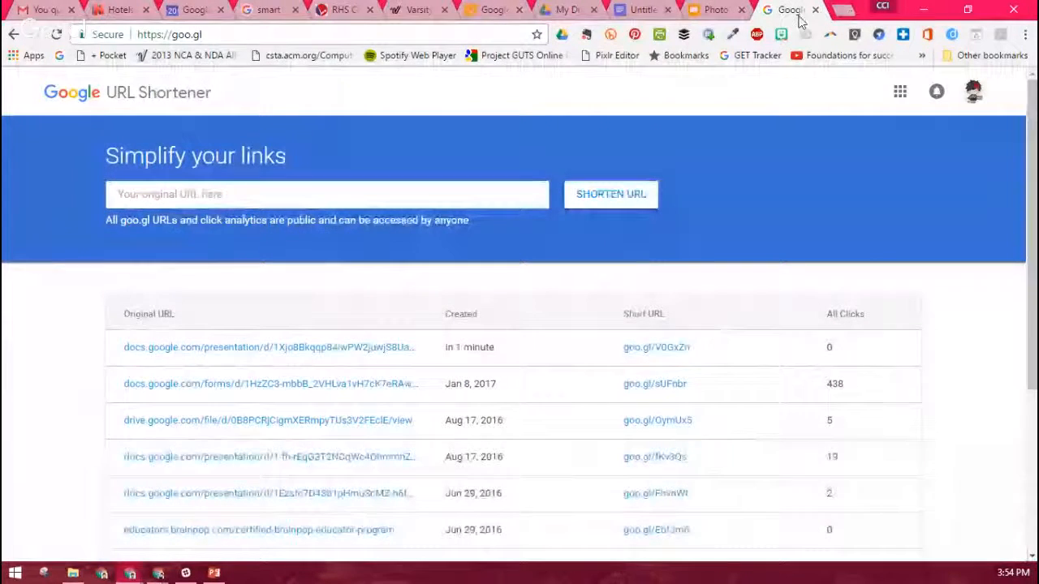
click(815, 9)
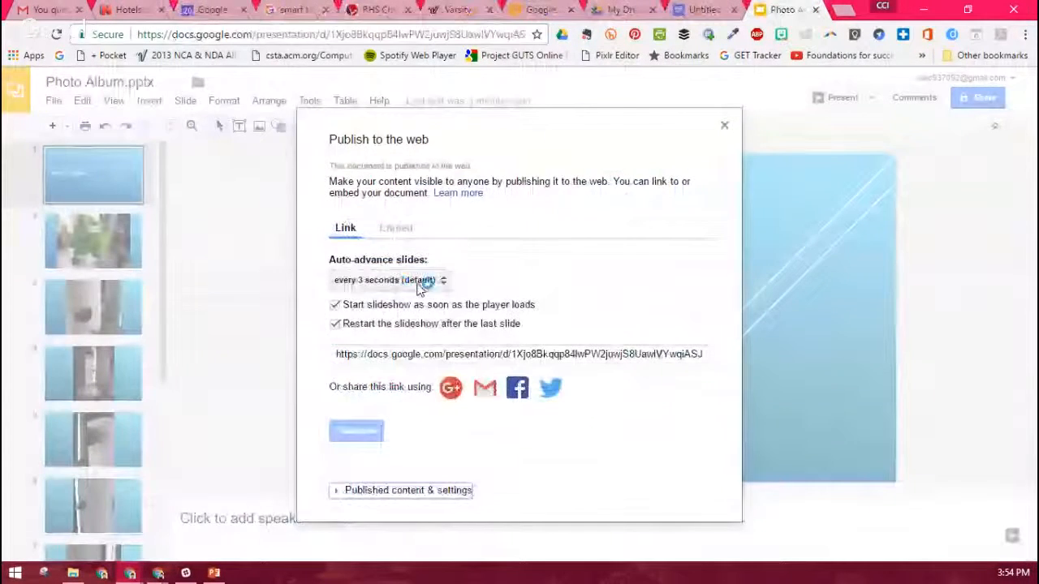
click(420, 282)
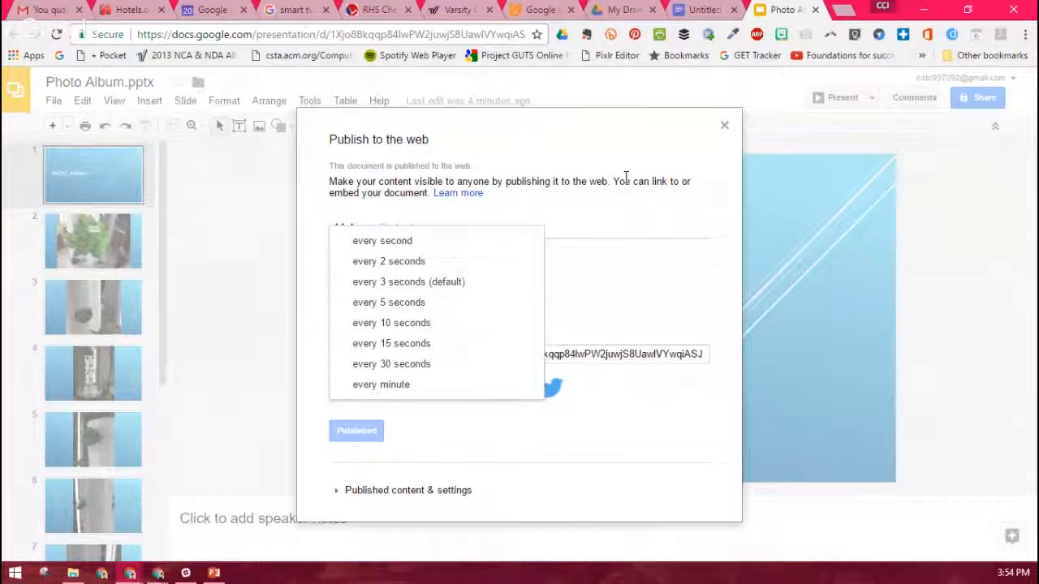
click(591, 237)
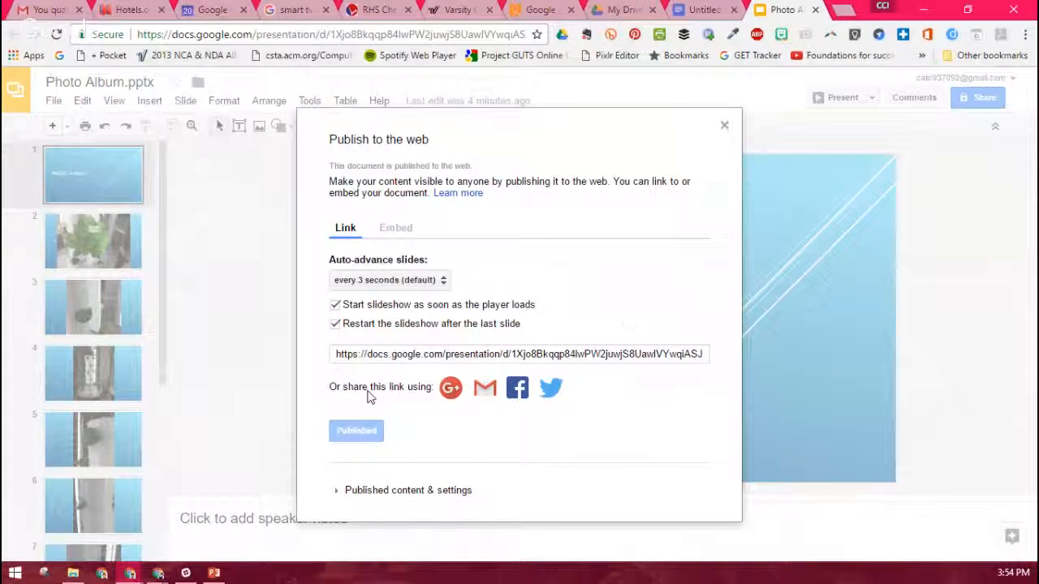
- Set the embed version to Large (1920x1109), starting as soon as the player loads and restarting after the last slide
click(405, 234)
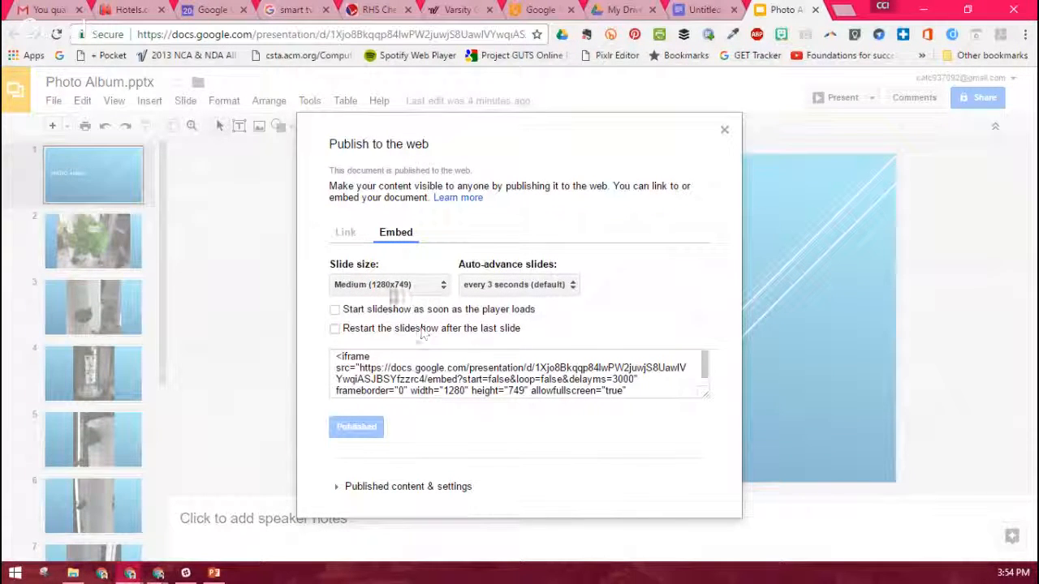
click(423, 286)
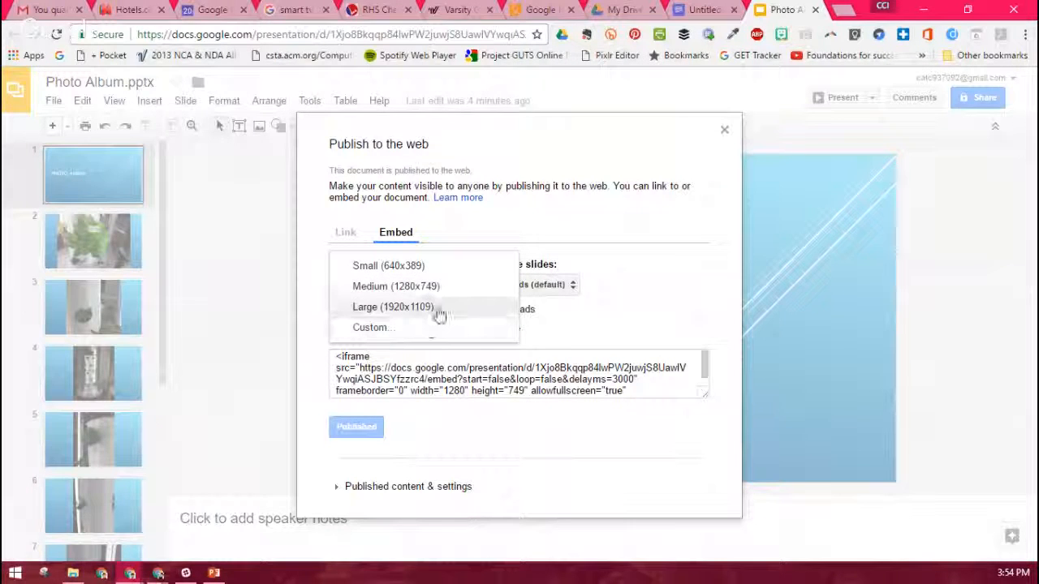
click(437, 308)
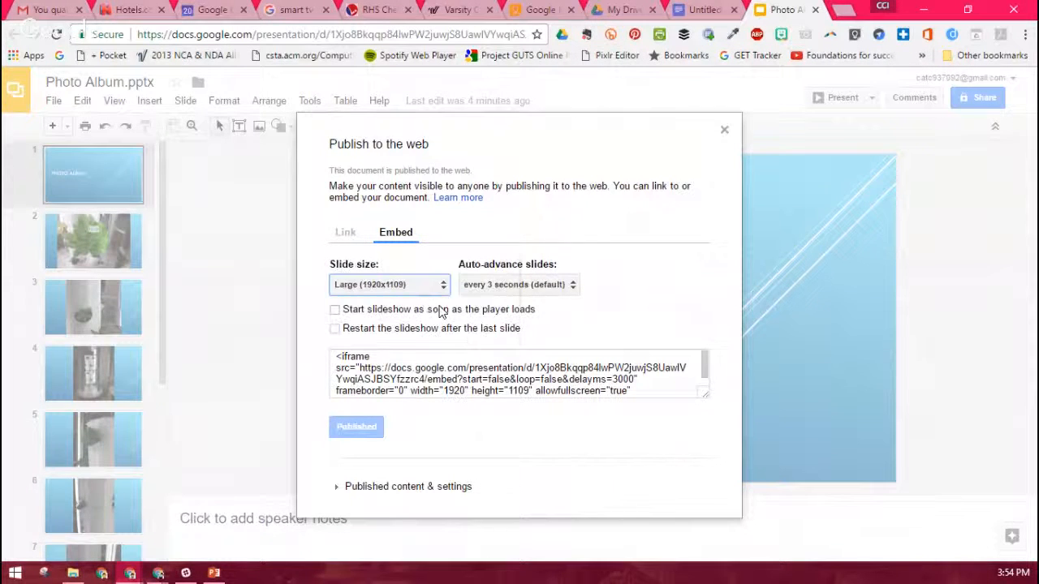
click(337, 311)
click(335, 329)
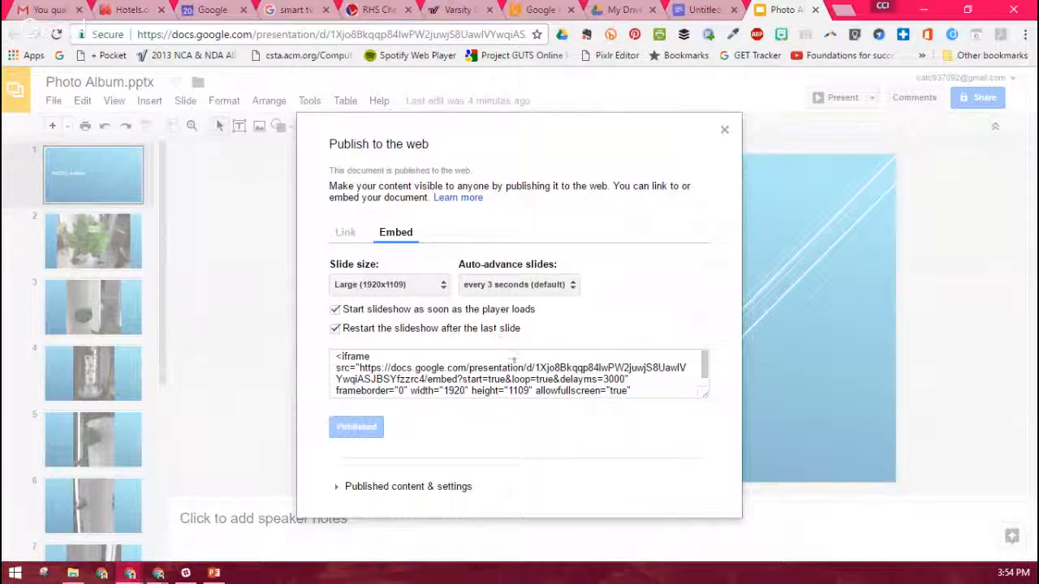
- Select the slideshow's entire iframe embed code
click(513, 381)
click(511, 375)
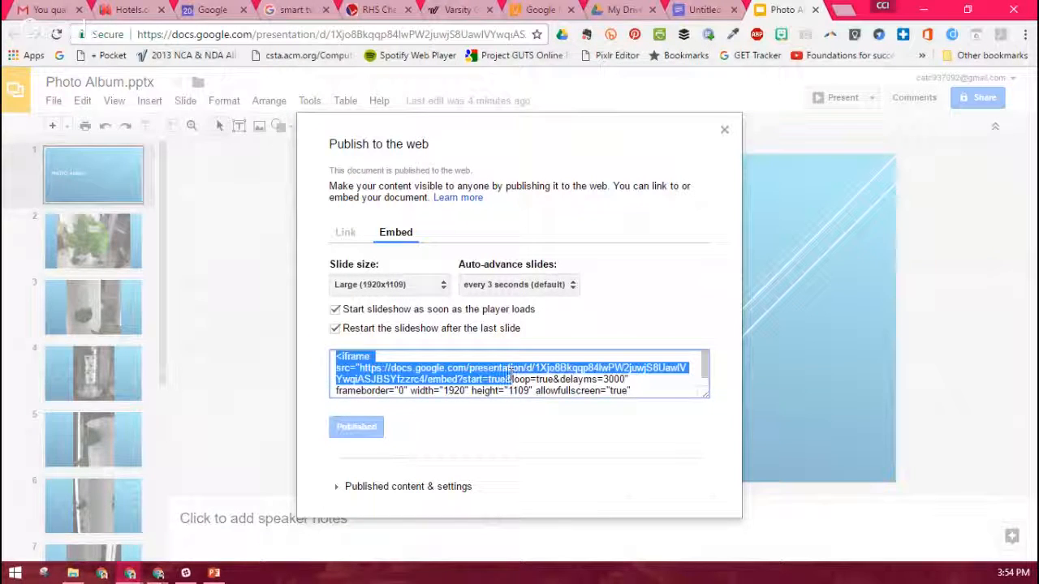
click(509, 376)
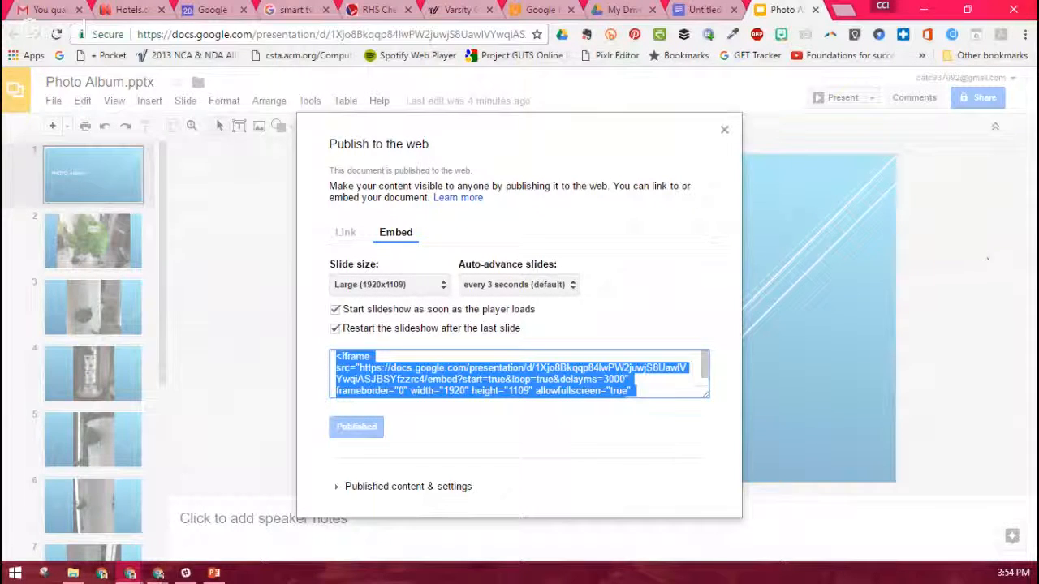
- Go to sites.google.com in a new tab and open the site listed just below Bound Brook Cheer, dismissing the new Sites introduction
click(842, 16)
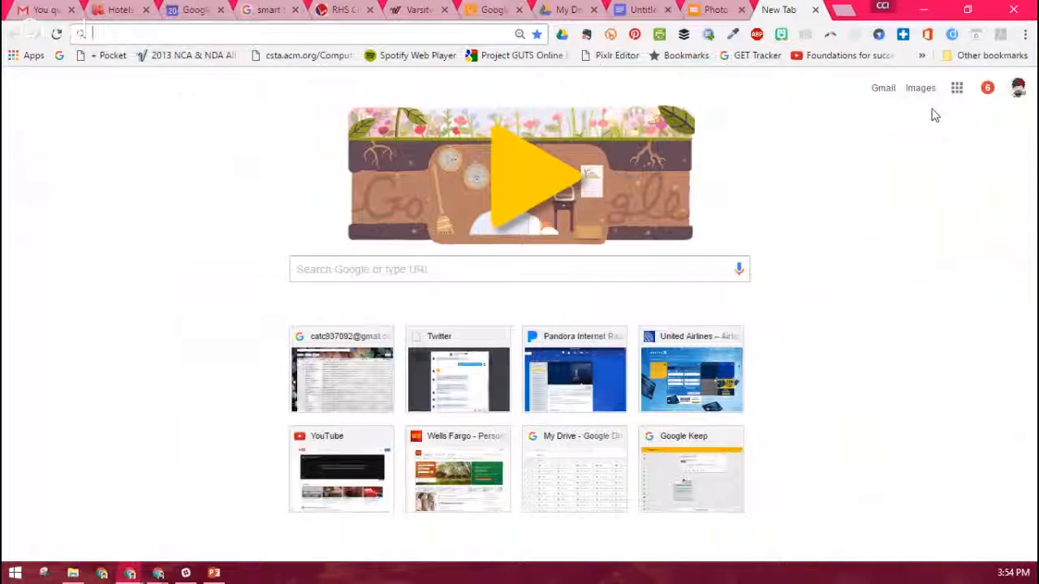
text(sites)
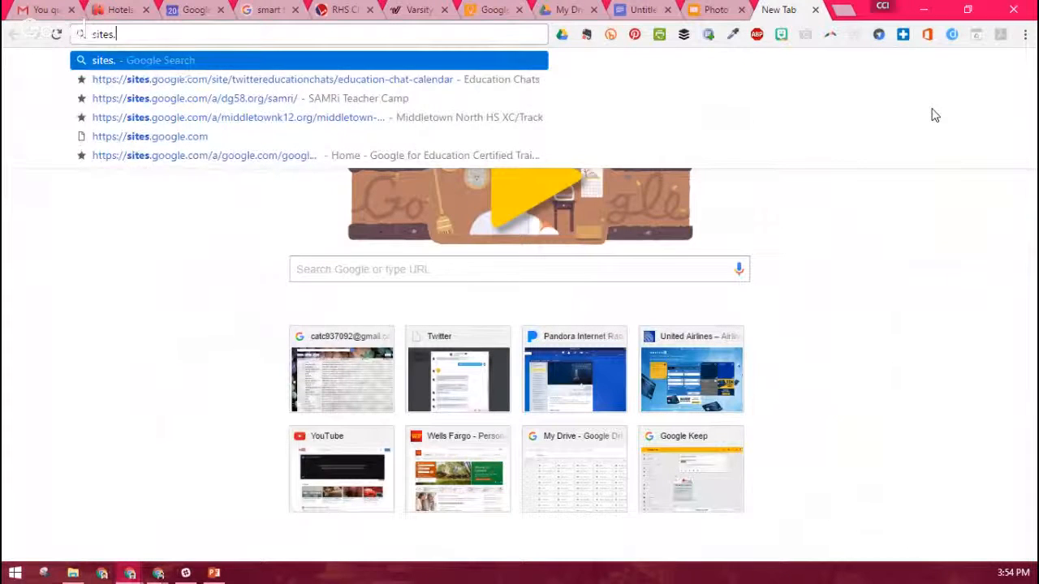
text(.goo)
key(Return)
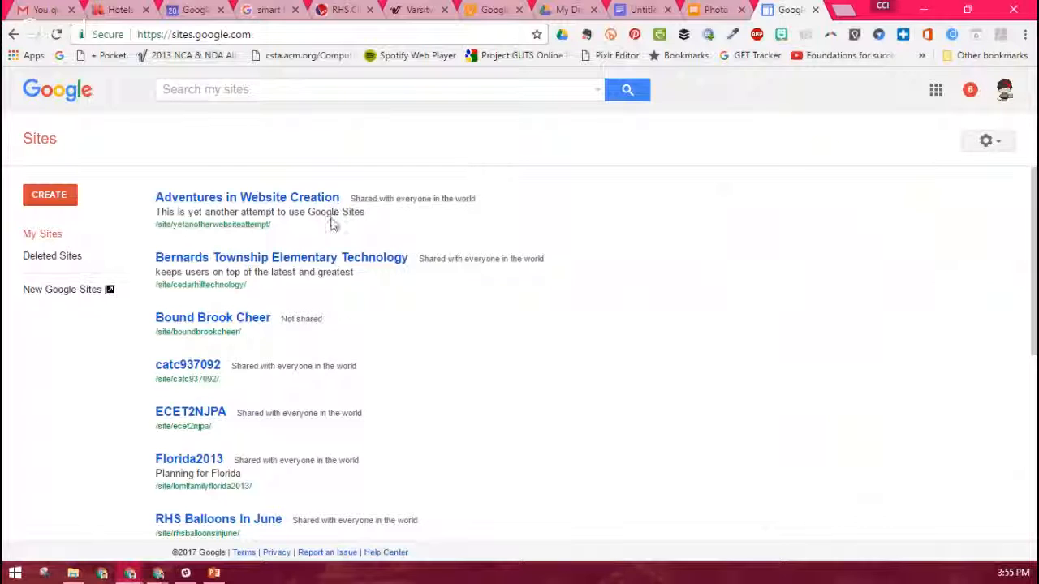
click(198, 370)
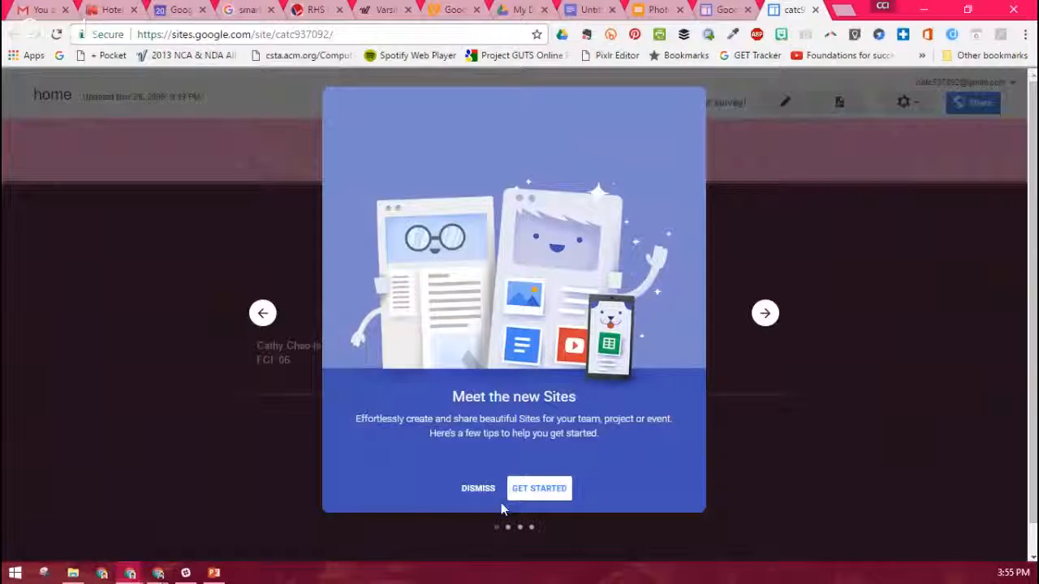
click(479, 488)
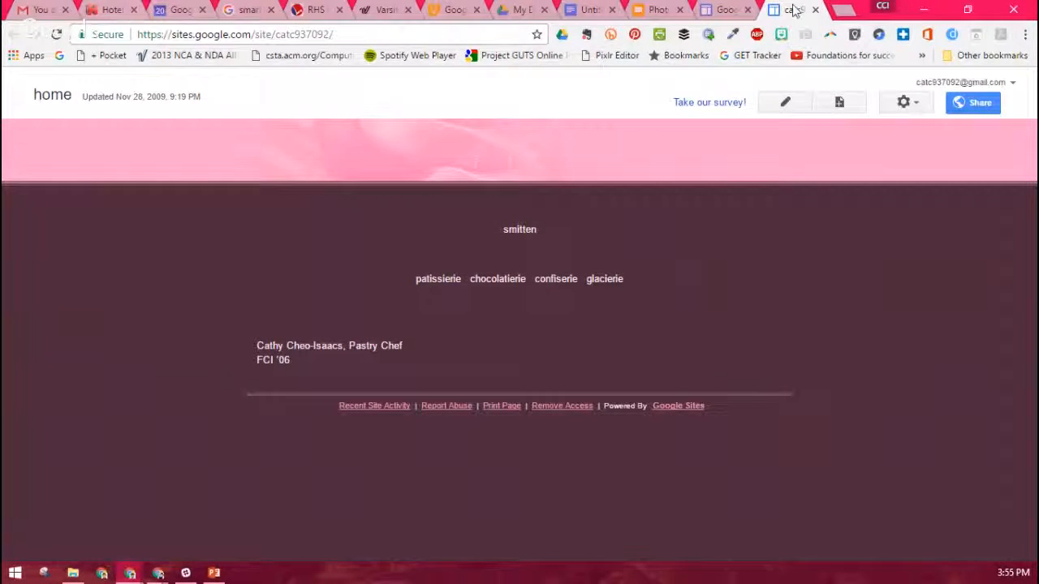
- Return to the list of sites, switch to new Google Sites and create a blank site, skipping the introductory tour
click(725, 10)
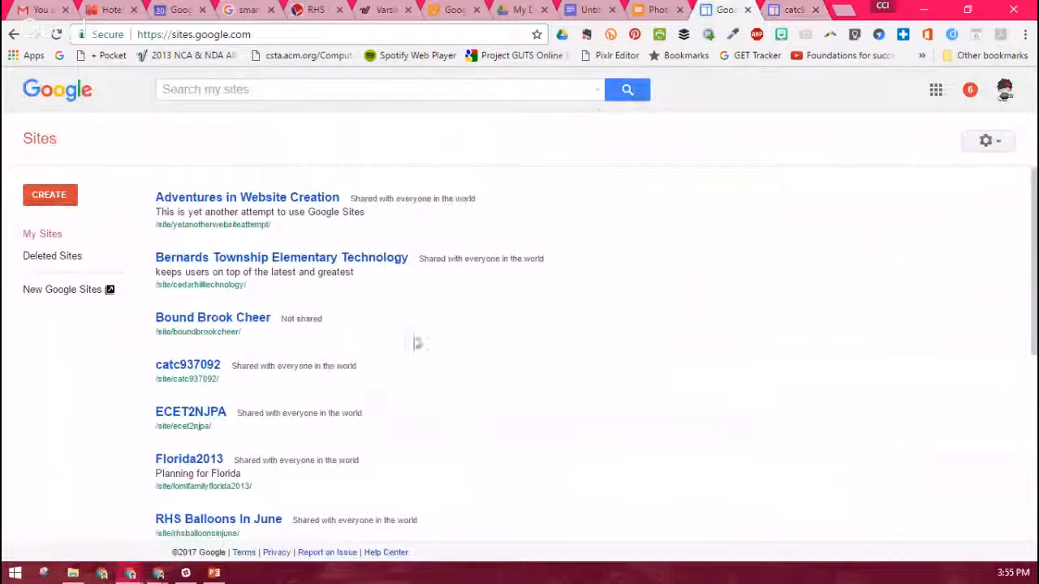
scroll(422, 415, down, 2)
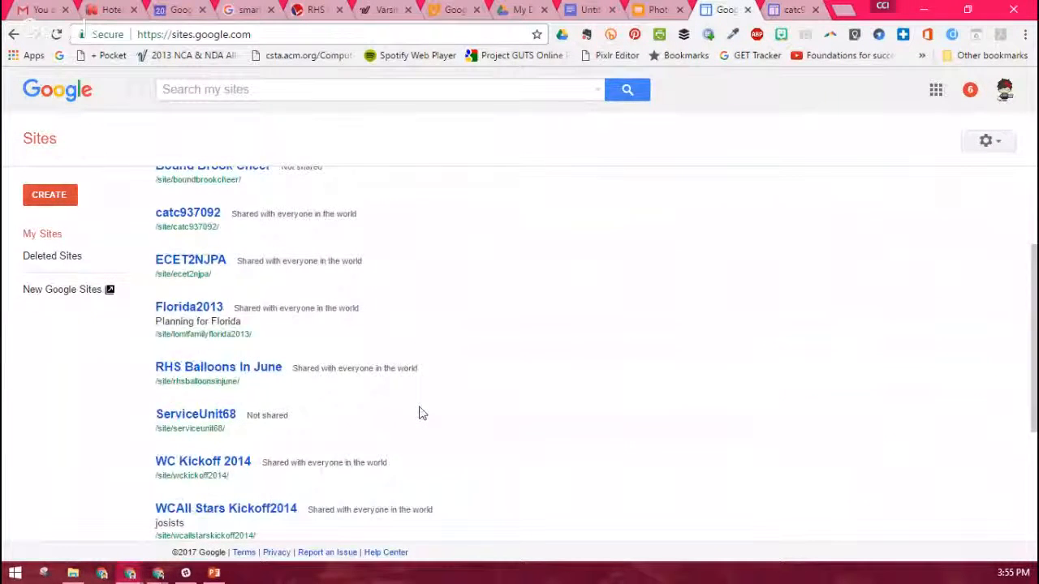
scroll(422, 414, down, 2)
scroll(422, 414, up, 4)
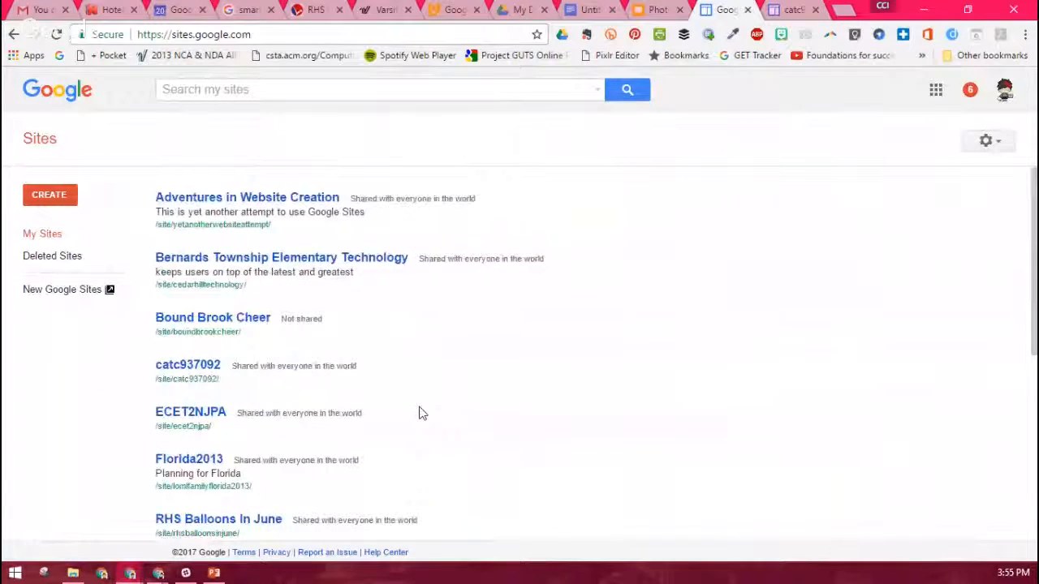
click(57, 292)
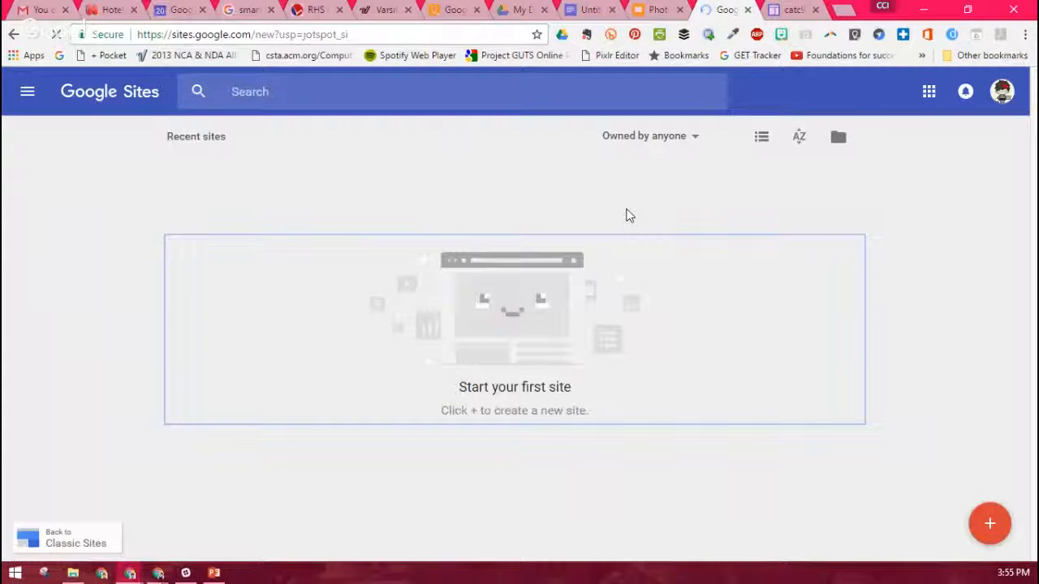
click(987, 522)
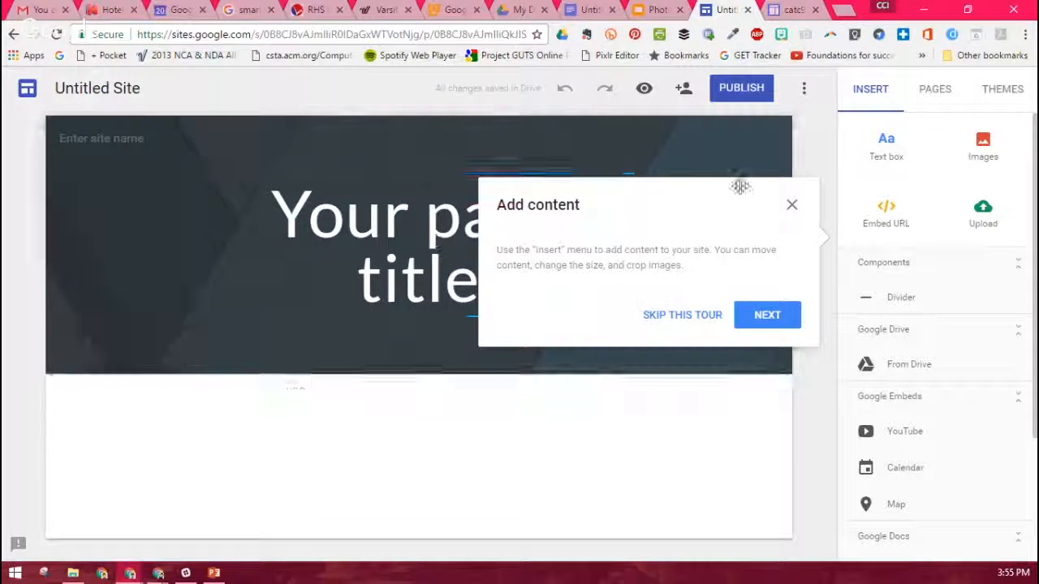
click(680, 320)
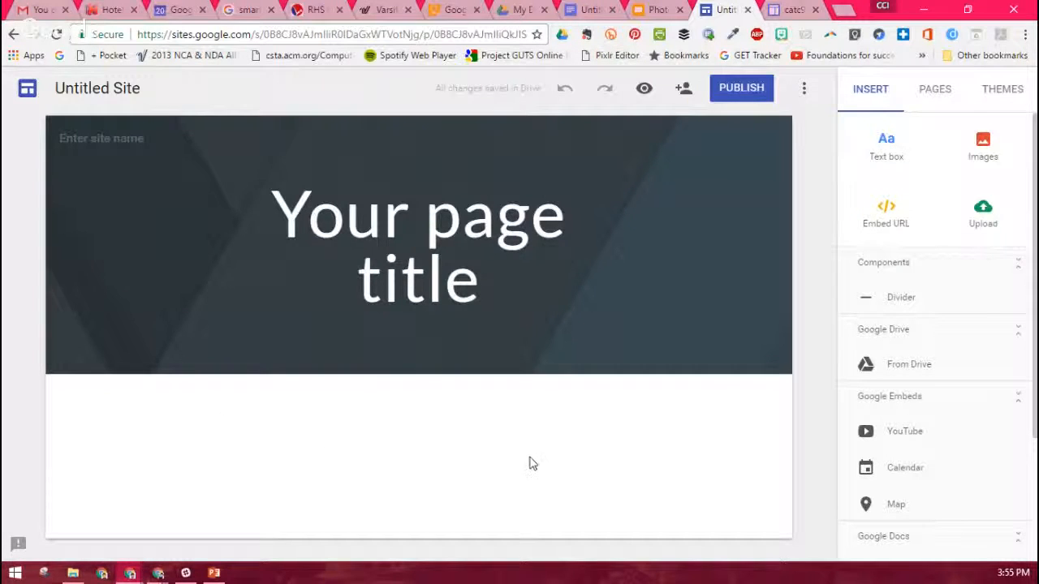
- Set the page title in the header to "TaDa Another Sample"
click(400, 248)
text(Ta)
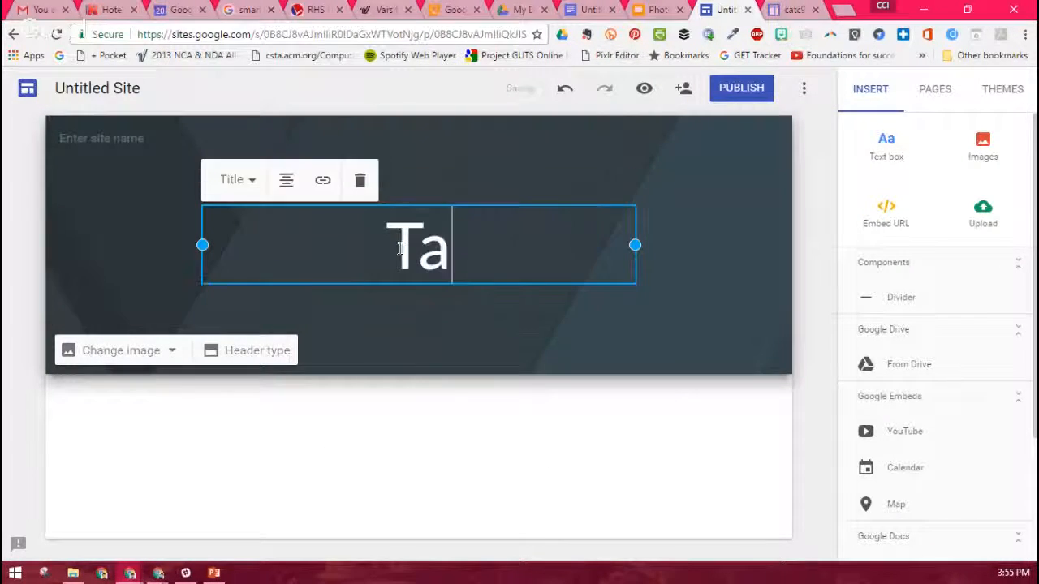
text(Da ano)
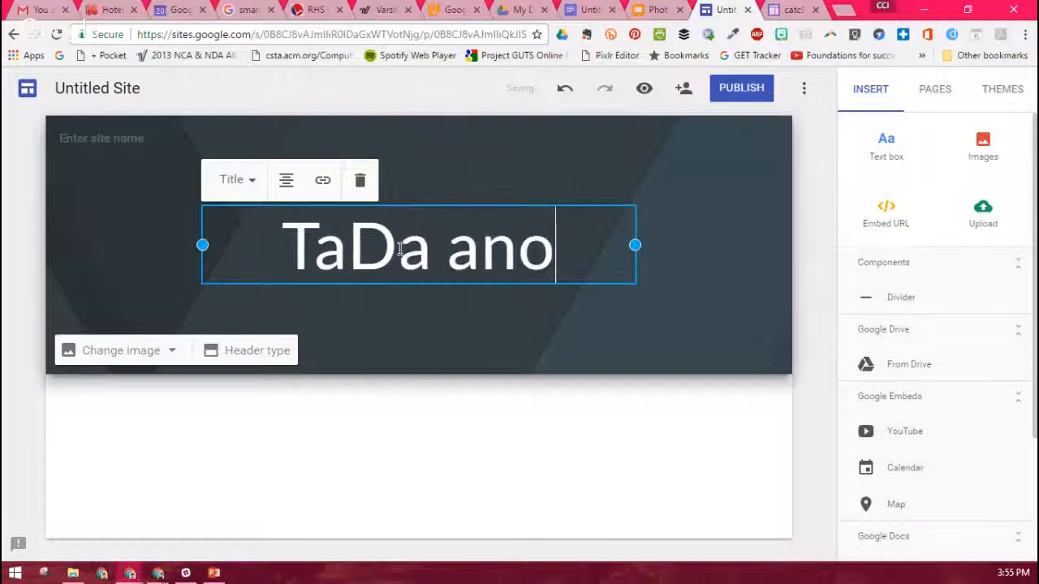
text(ther Sample)
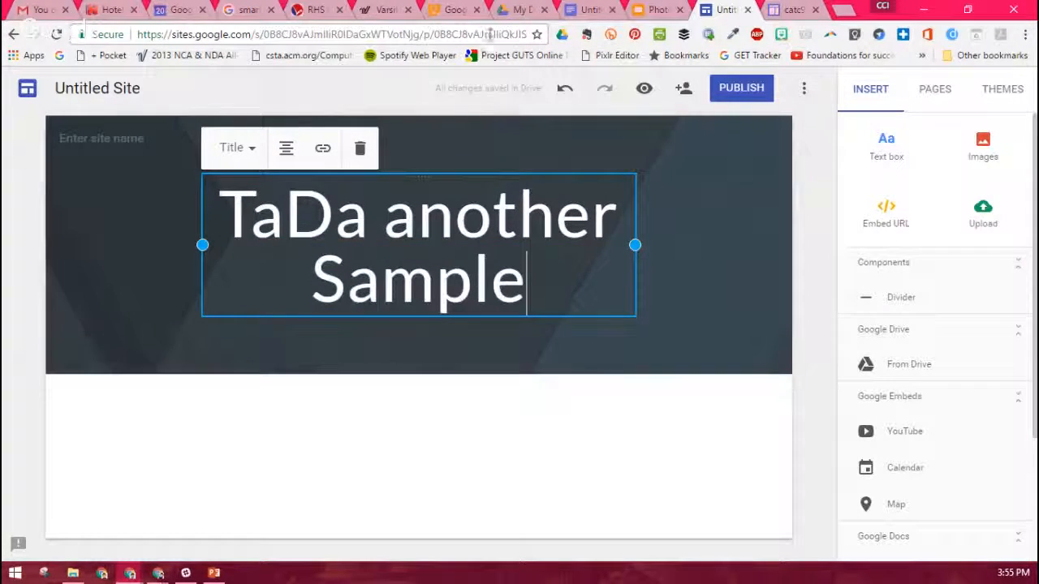
click(417, 218)
key(BackSpace)
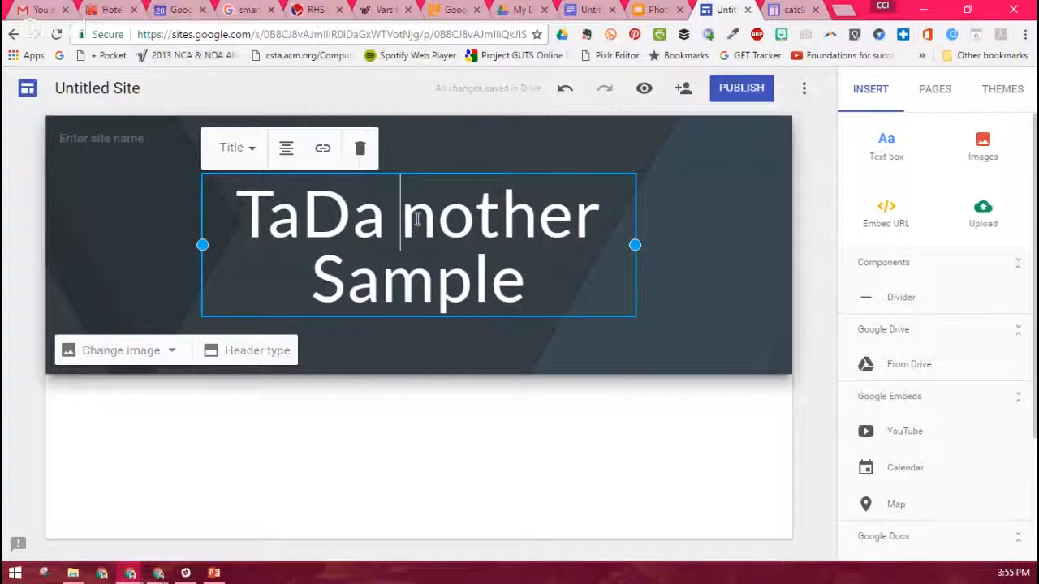
text(A)
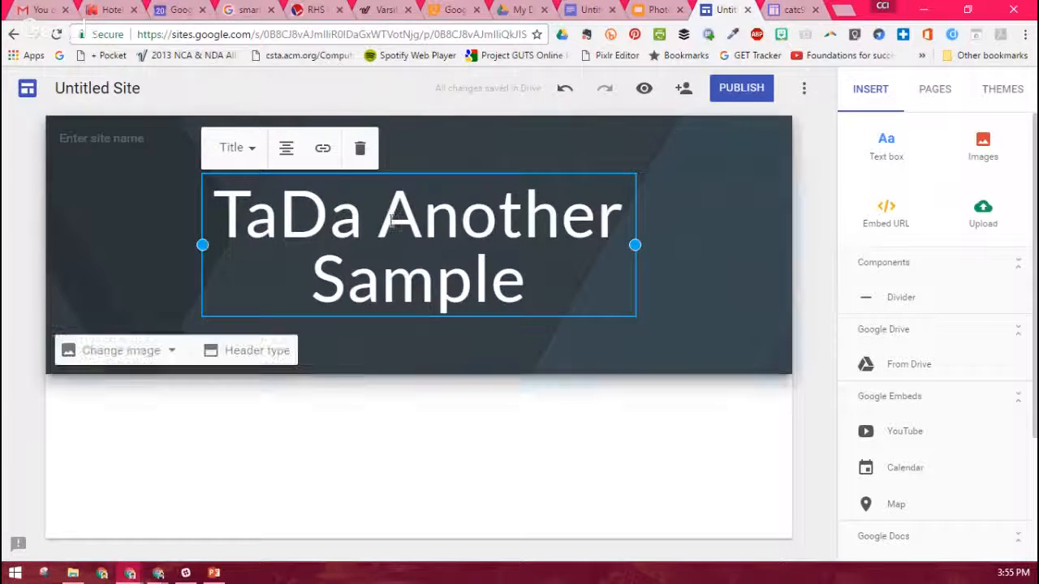
- Add a text box to the page and try to embed the slideshow using its iframe code as the URL
click(878, 163)
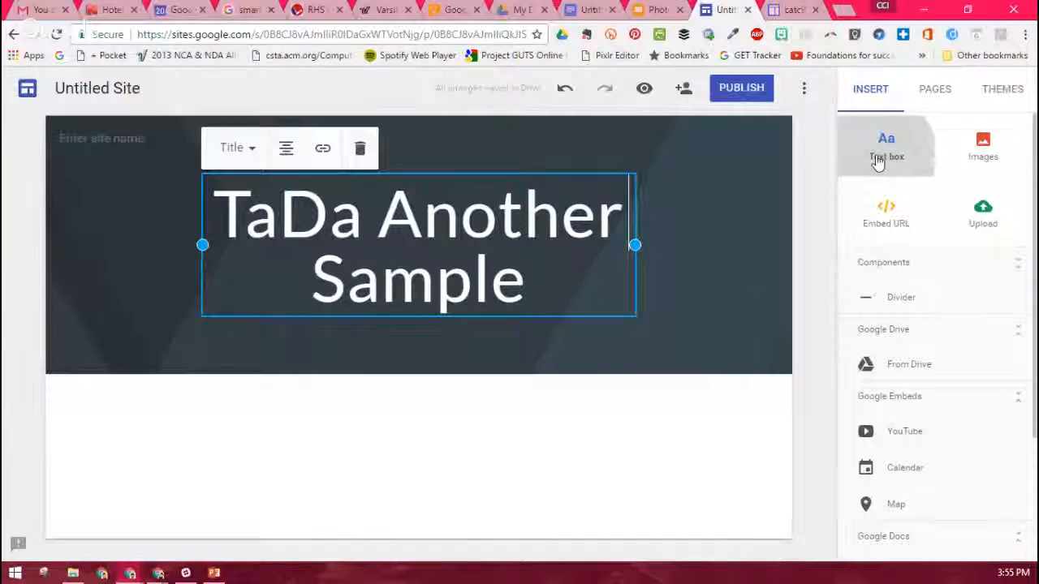
click(886, 221)
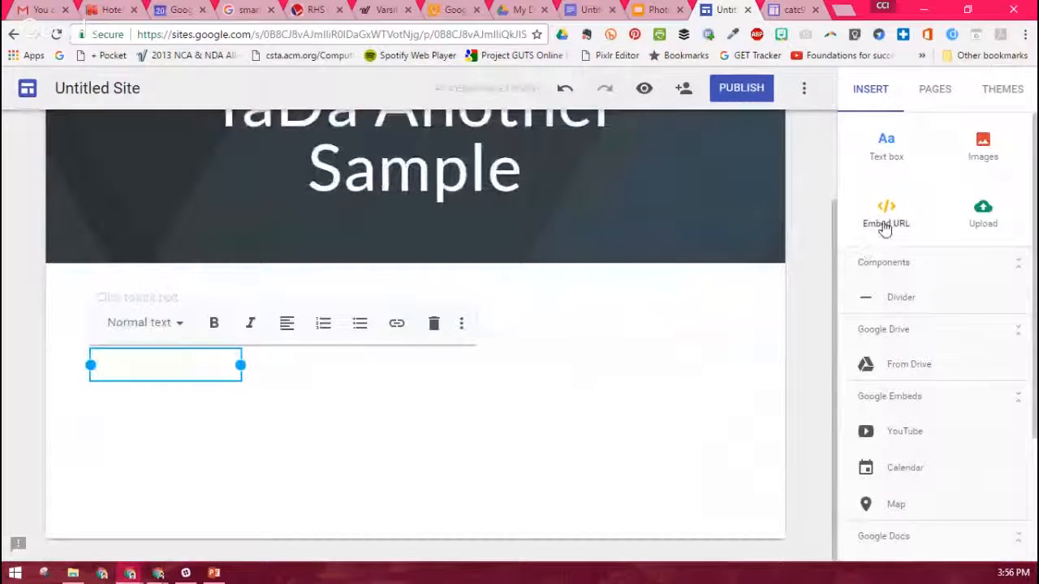
click(890, 216)
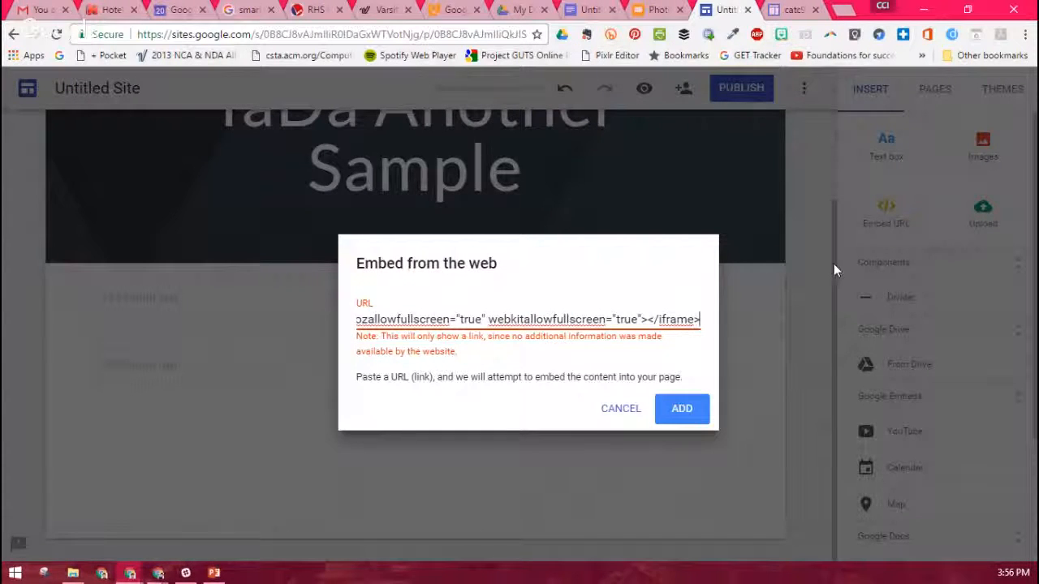
click(684, 412)
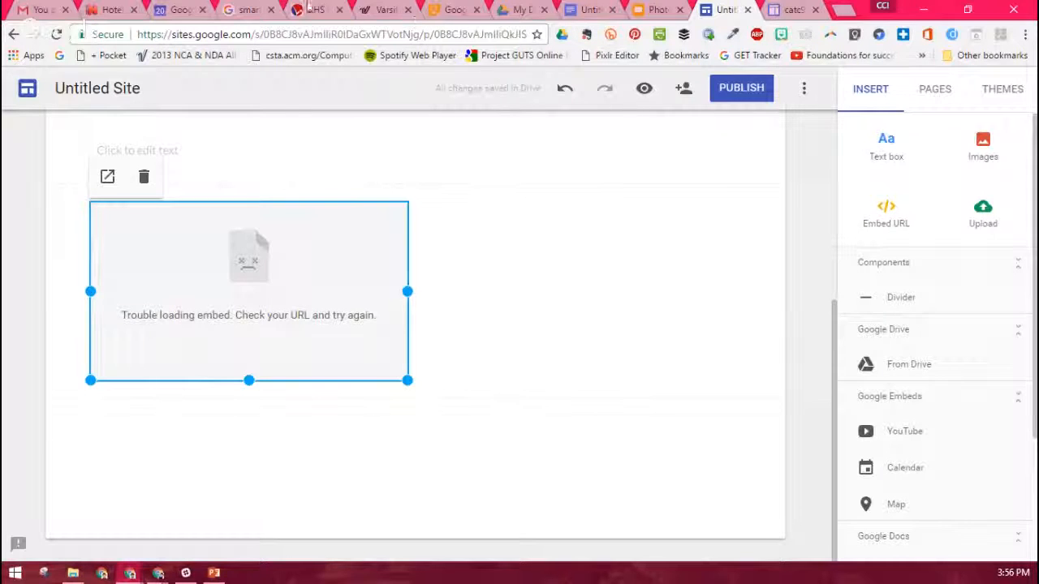
- Embed the Varsity Cheerleader II Shoe product page in the site, using the address copied from its open tab
click(384, 10)
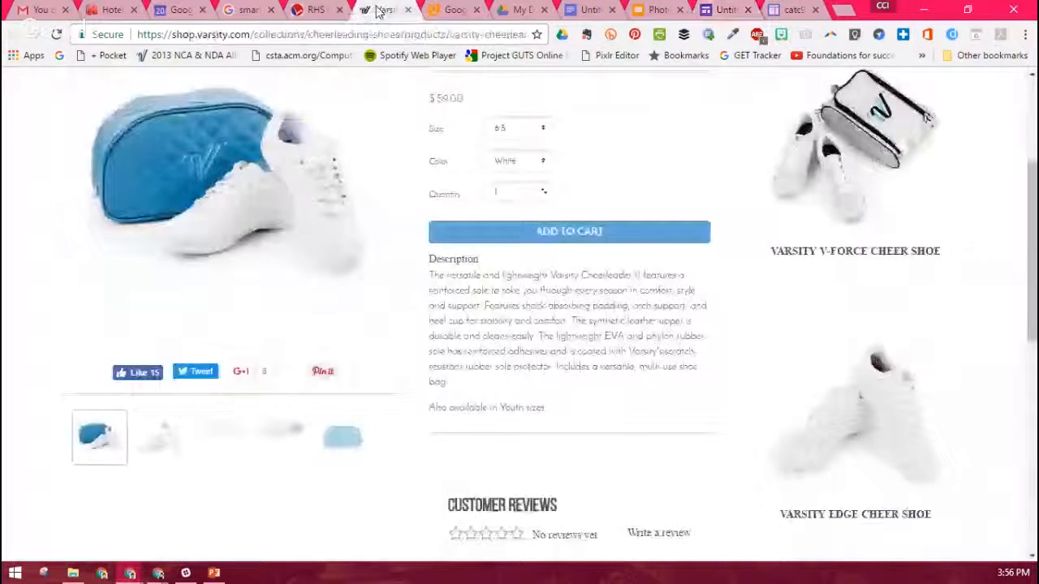
key(ctrl+l)
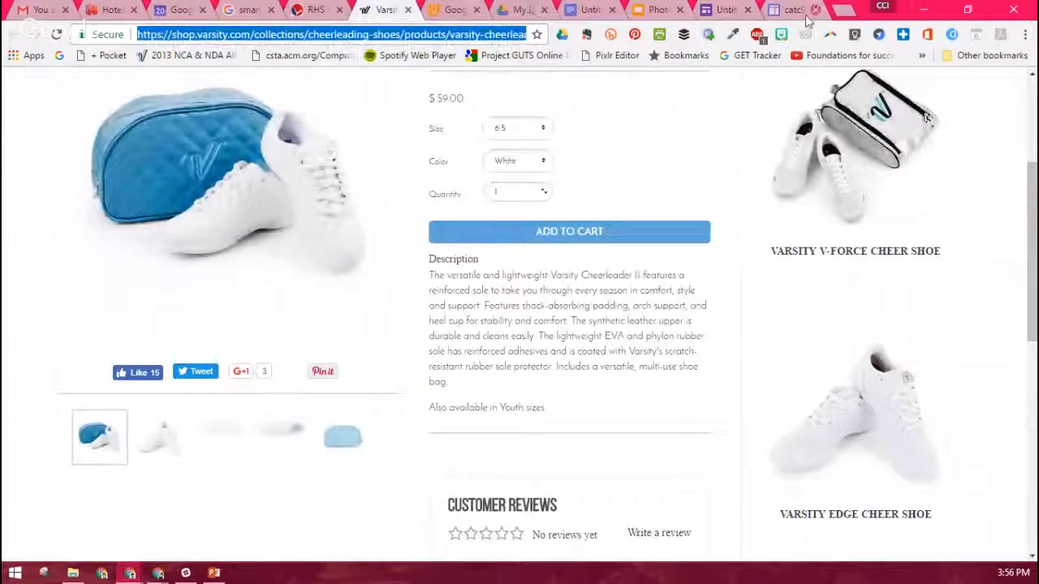
click(726, 17)
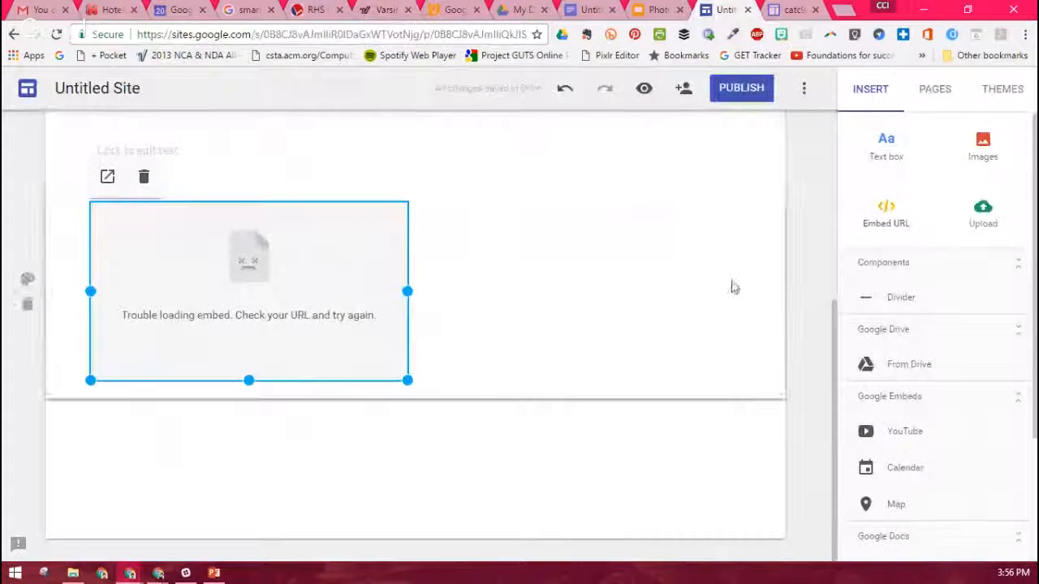
click(886, 216)
text(https://shop.varsity.com/collections/cheerleading-shoes/products/varsity-cheerleader-ii-shoe)
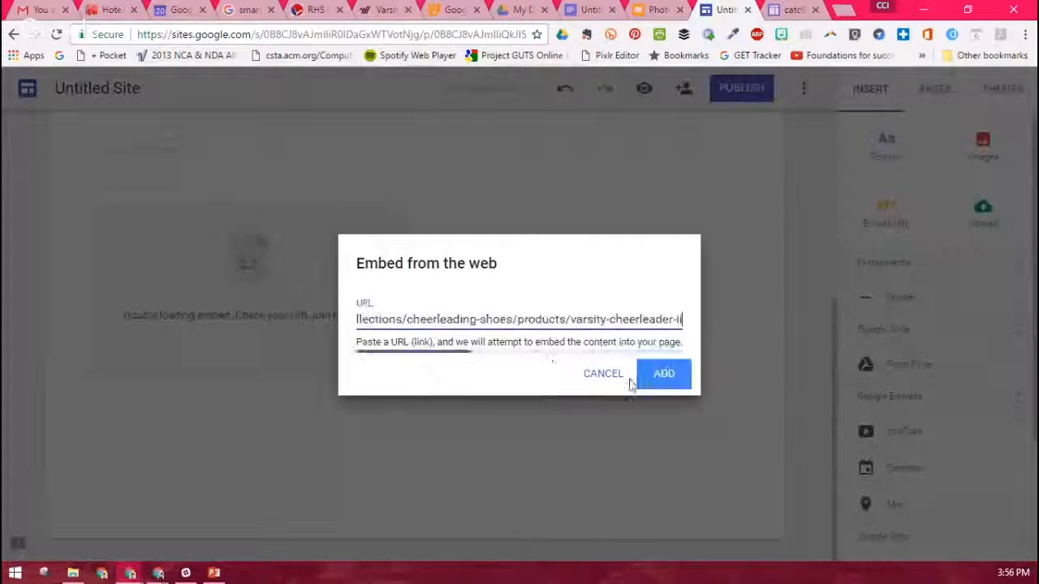
click(640, 478)
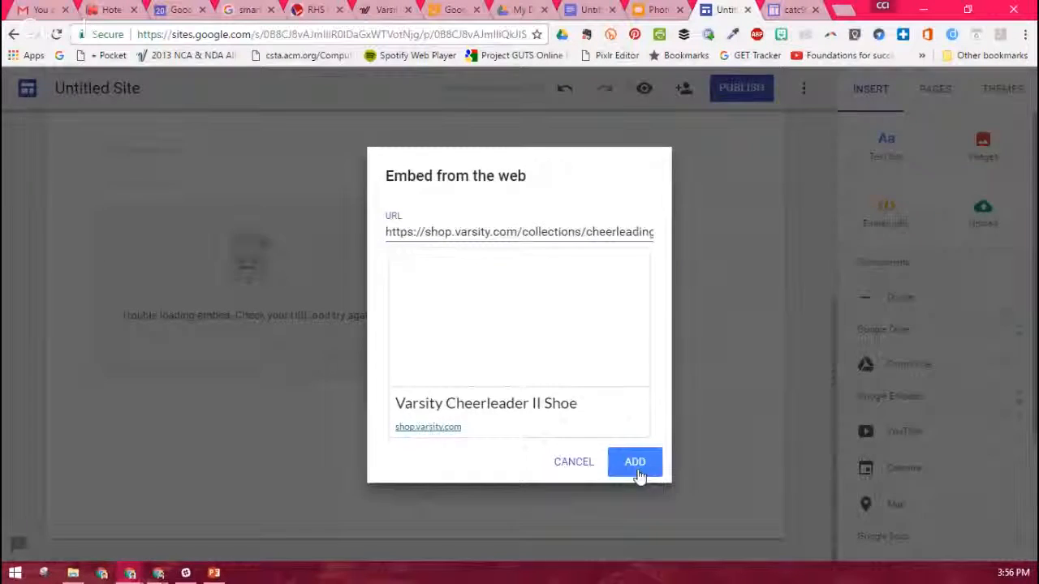
- Delete the page section that holds the broken slideshow embed
scroll(297, 378, up, 4)
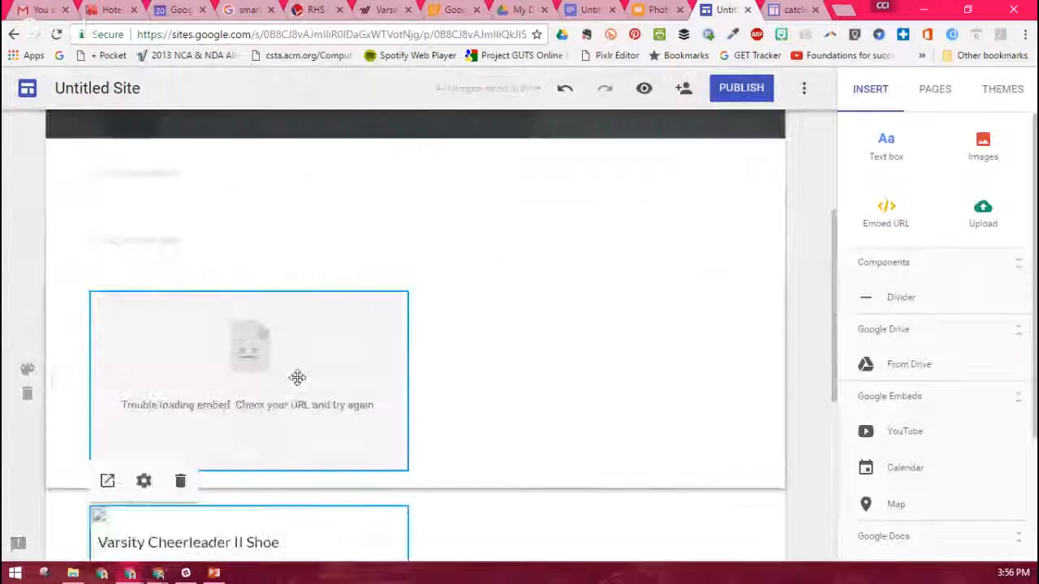
click(371, 325)
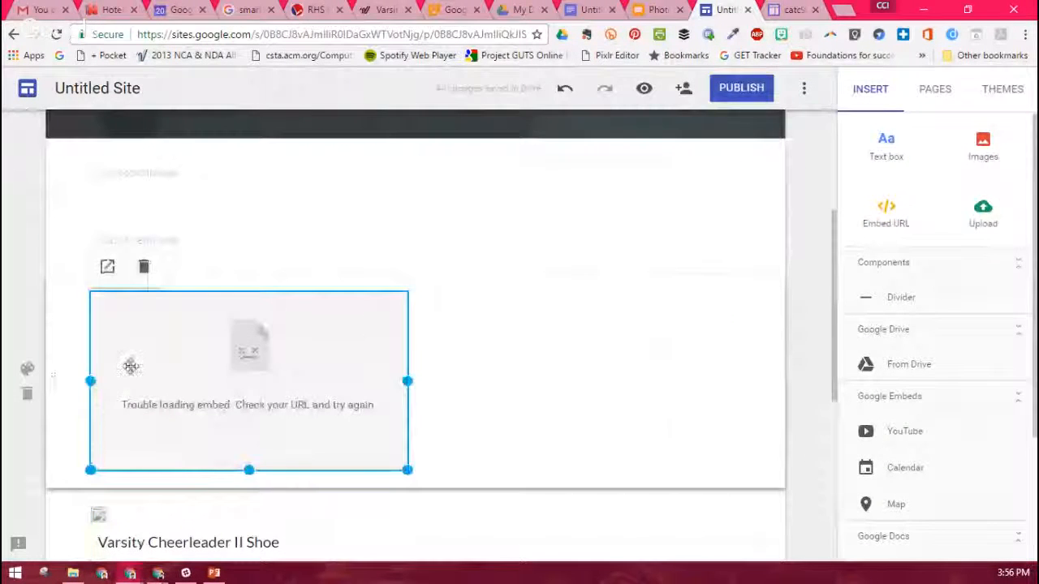
click(28, 395)
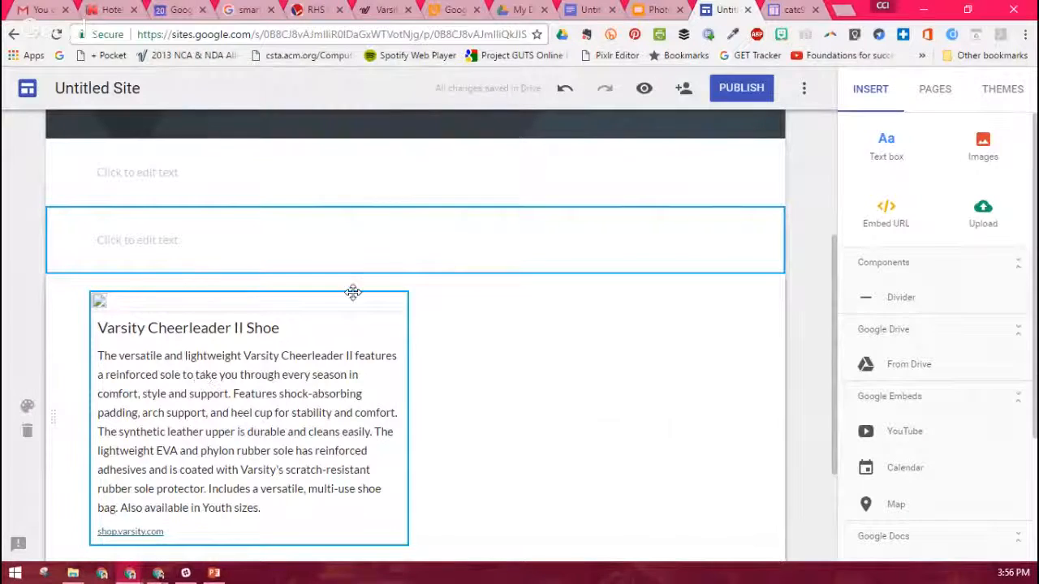
- Edit the home page of the classic site and open the HTML source of its empty middle content box
click(784, 10)
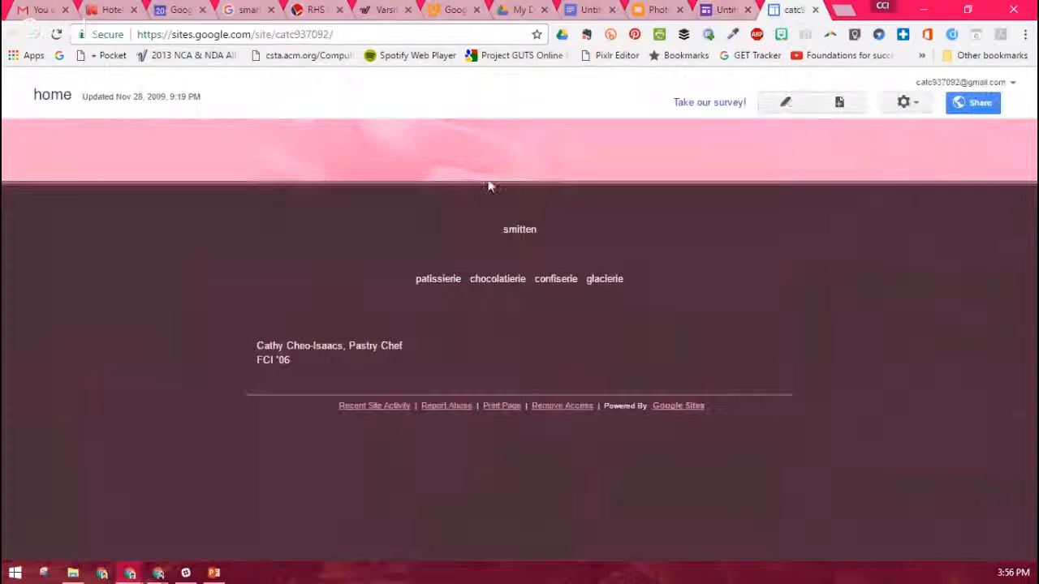
click(785, 105)
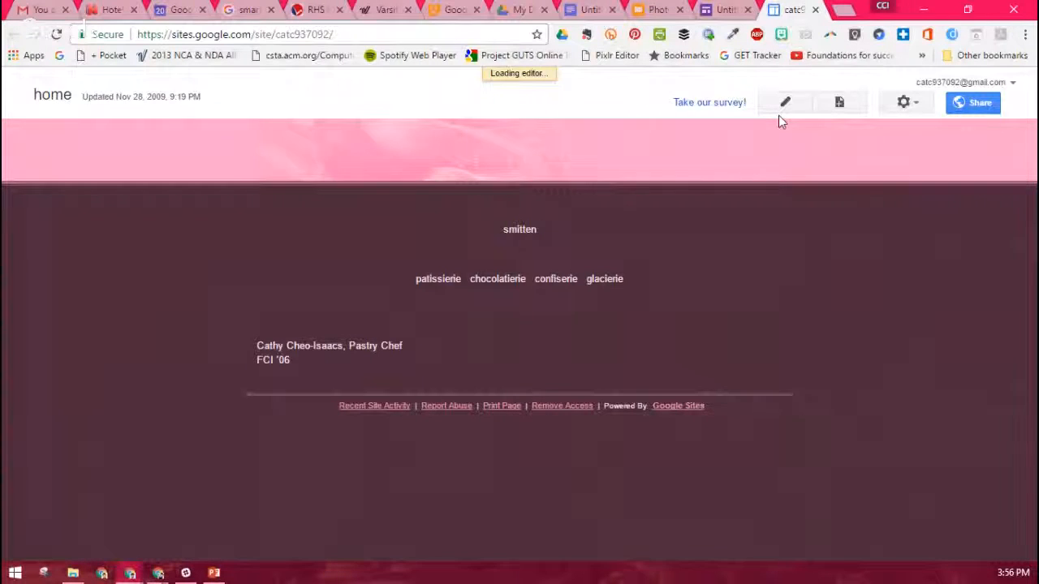
click(431, 437)
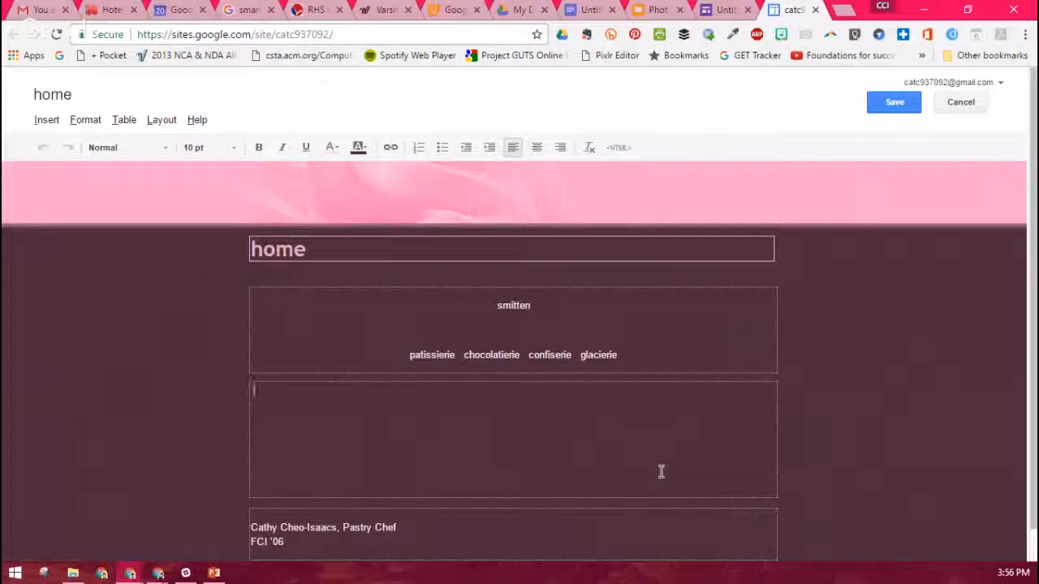
click(624, 152)
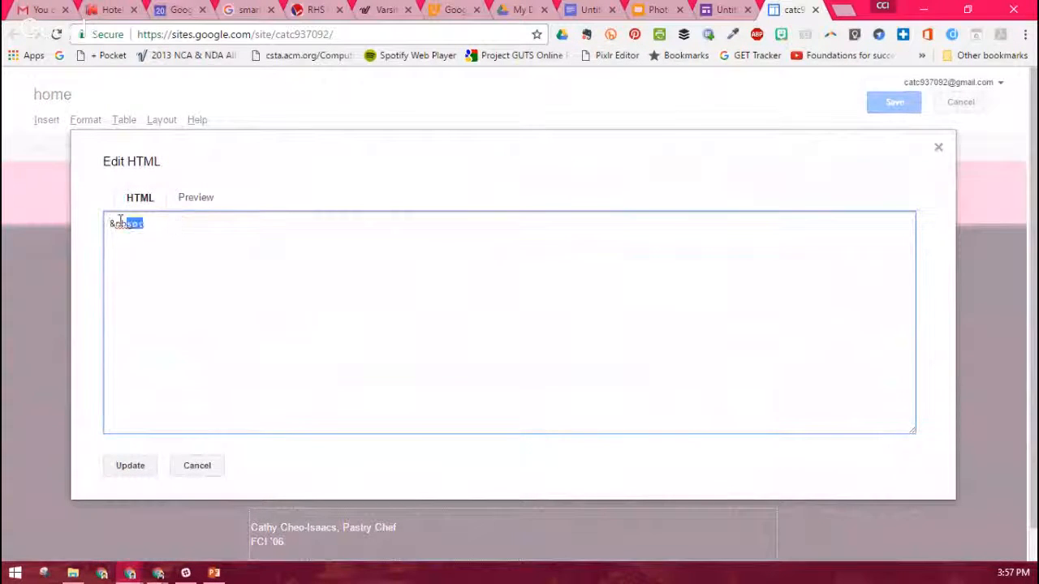
drag(120, 221, 59, 231)
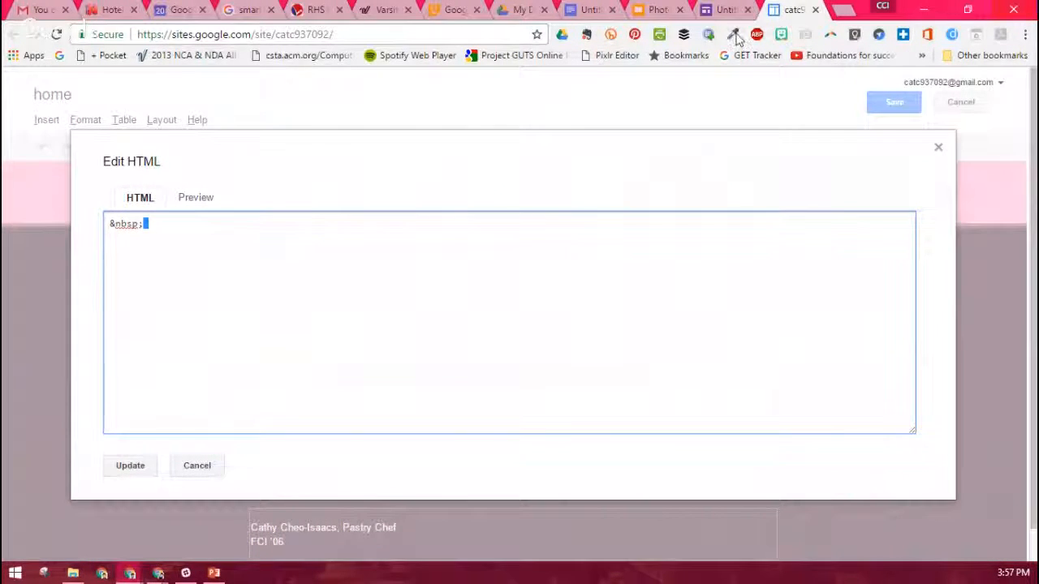
click(649, 11)
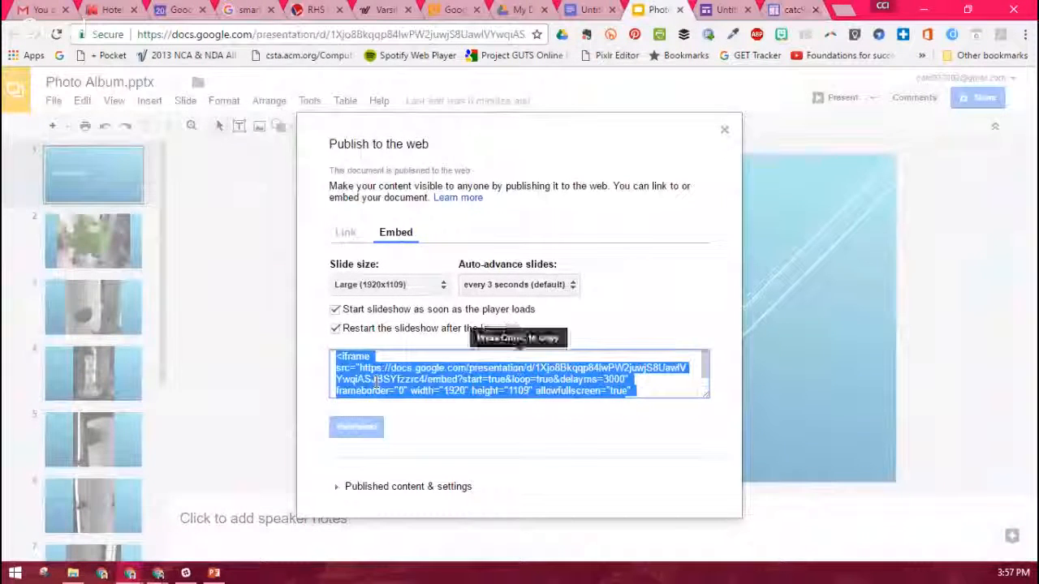
click(793, 9)
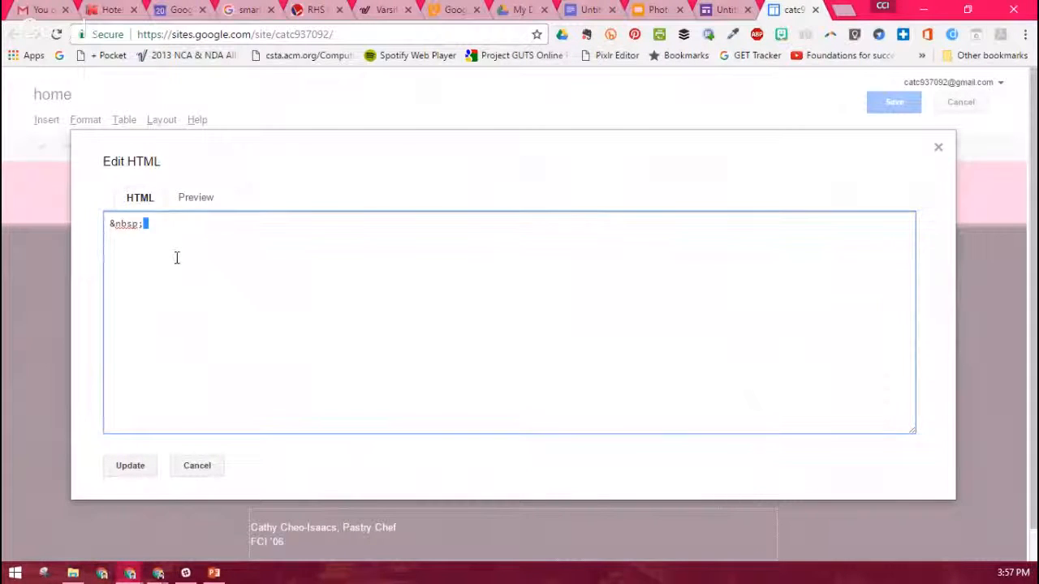
text(https://shop.varsity.com/collections/cheerleading-shoes/products/varsity-cheerleader-ii)
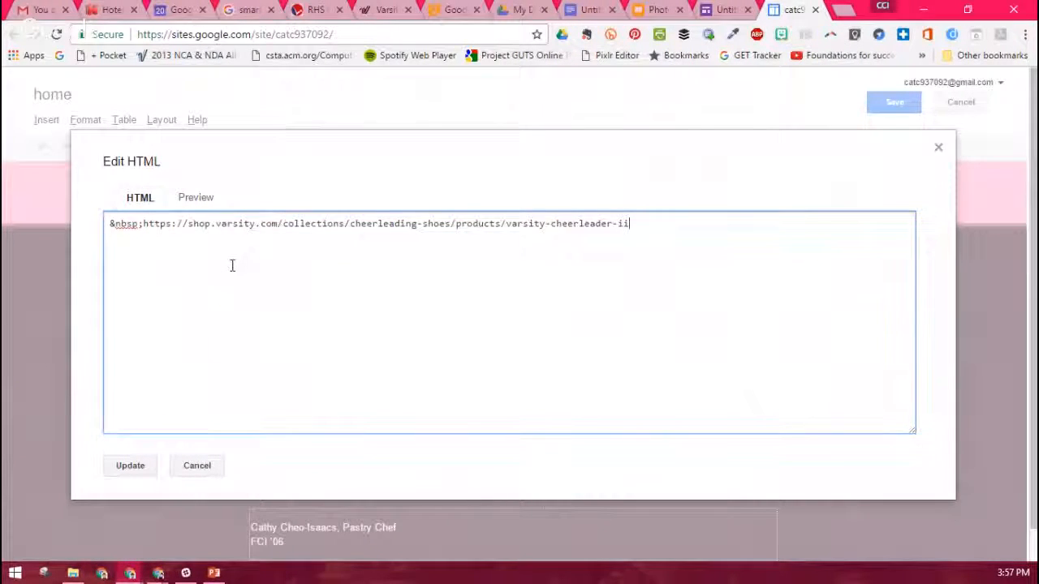
- Clear all content from the HTML source, copy the iframe embed code from Photo Album.pptx's publish settings and return to the HTML editor
key(ctrl+a)
key(BackSpace)
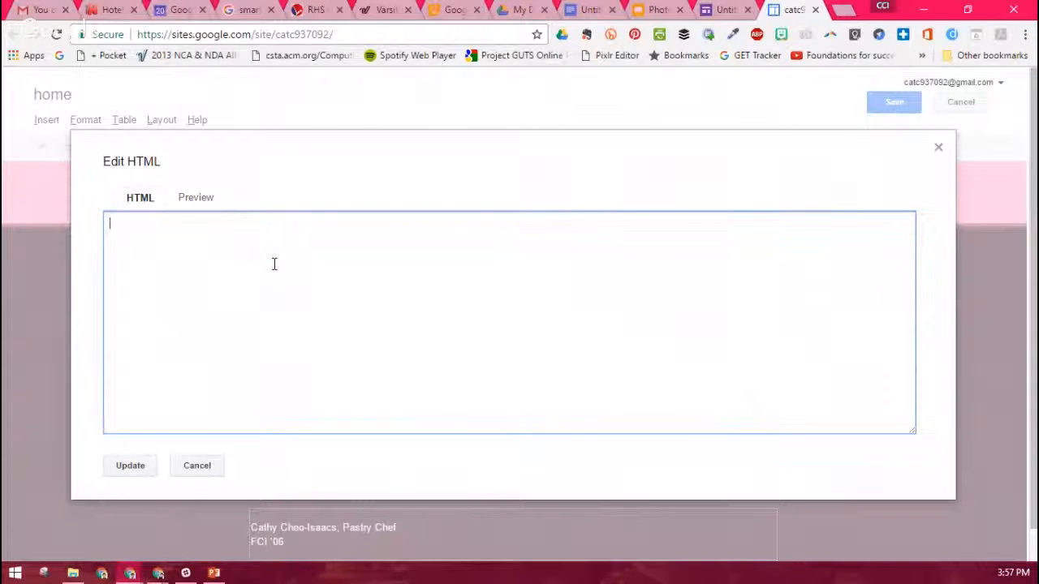
click(659, 10)
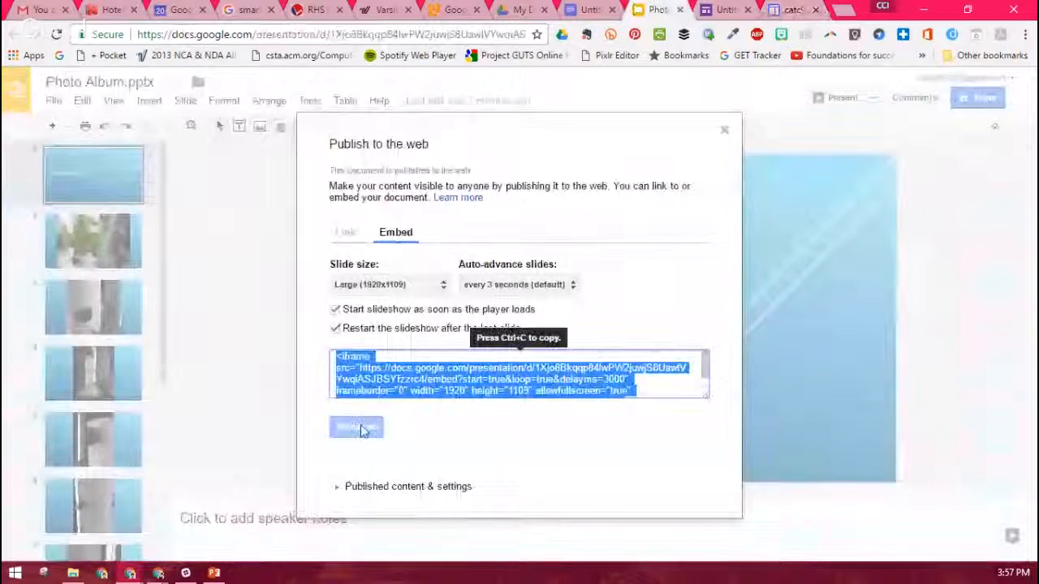
right_click(426, 383)
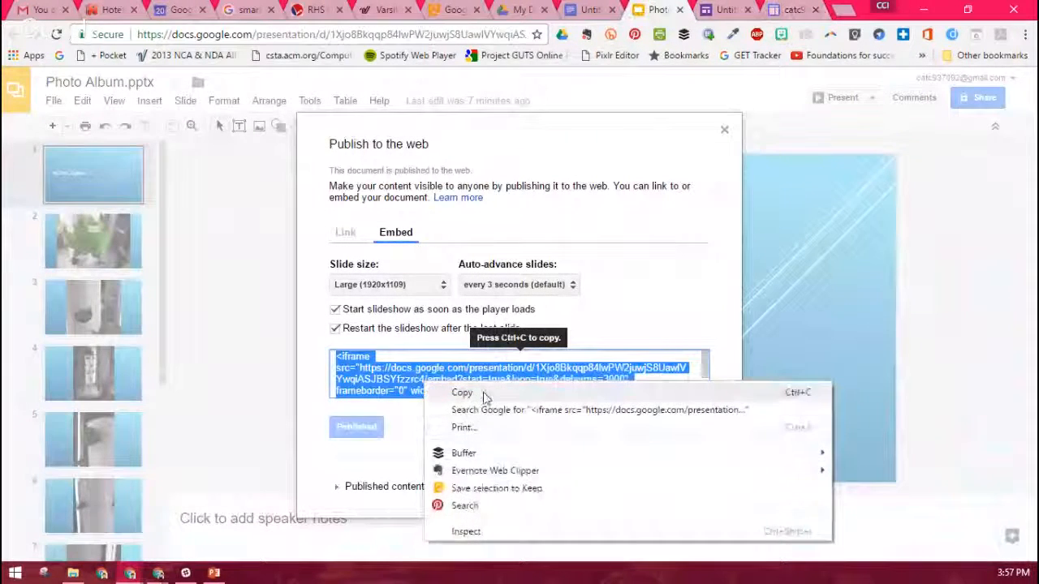
click(462, 393)
click(794, 9)
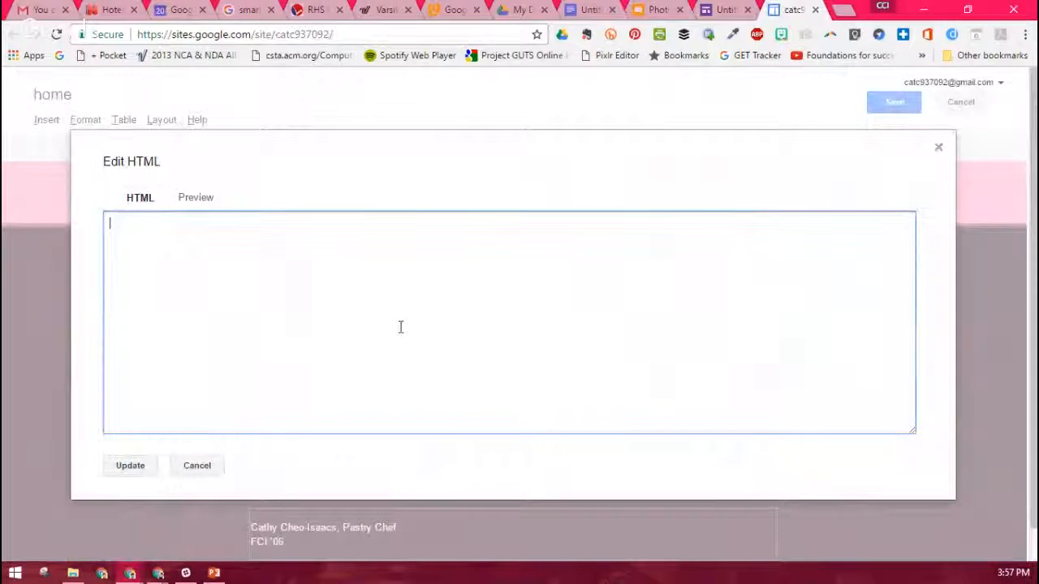
- Paste the copied iframe embed code into the content box's HTML source, preview it and update the box
key(ctrl+v)
drag(205, 216, 197, 192)
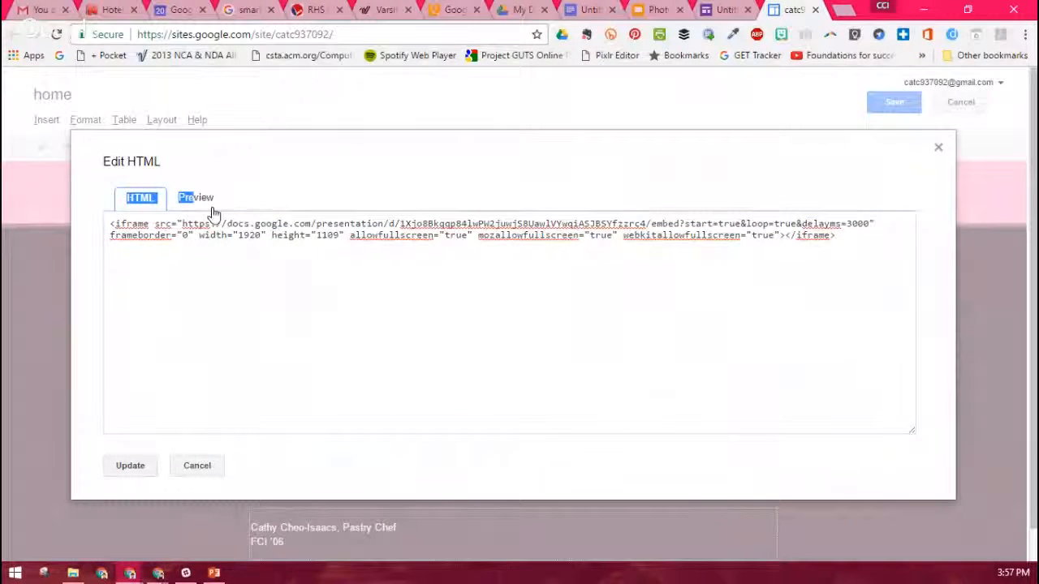
click(203, 203)
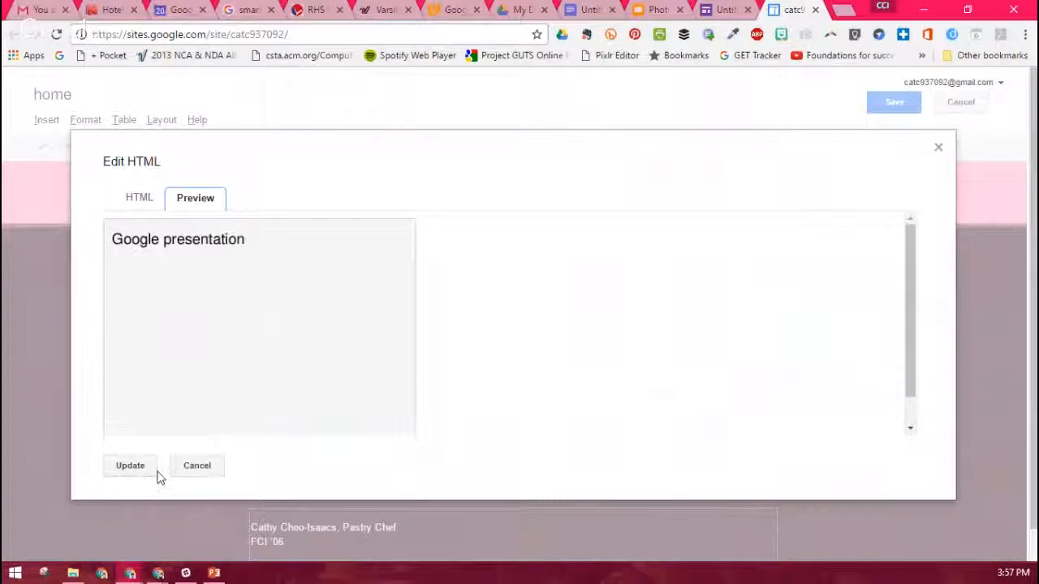
click(130, 466)
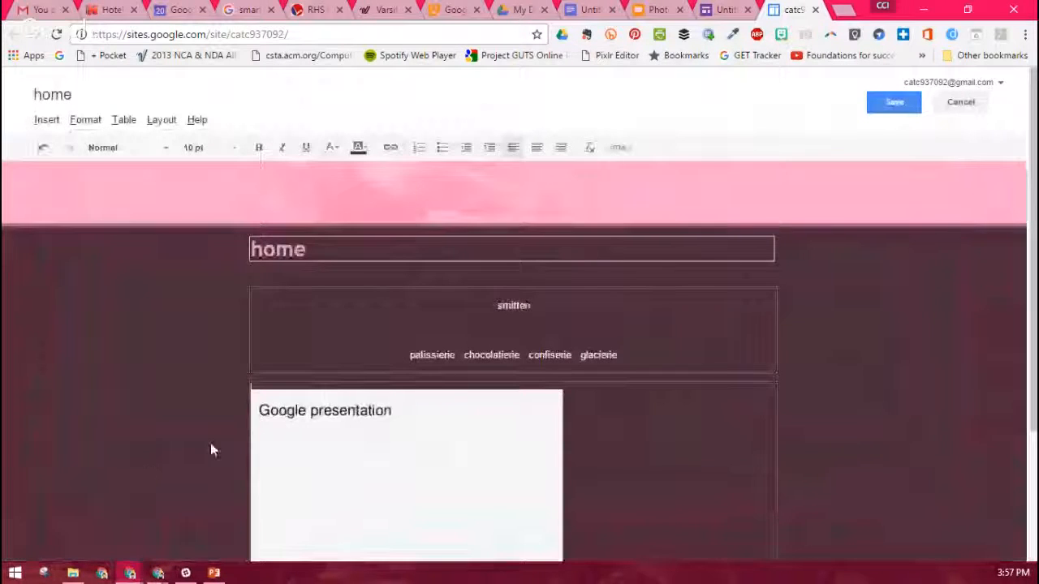
- Save the home page and check the embedded photo album slideshow playing on the live page
click(890, 107)
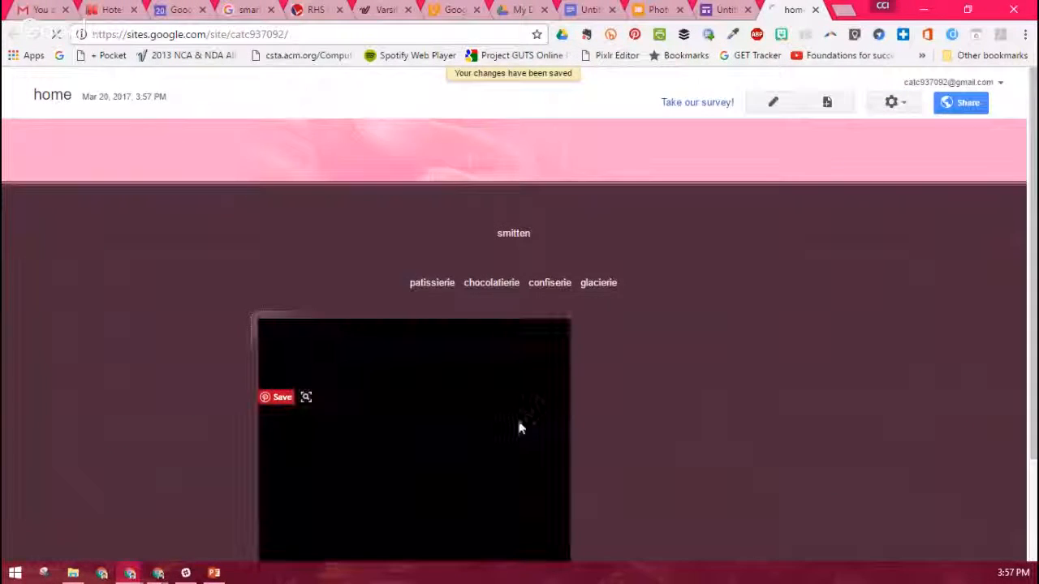
scroll(812, 349, down, 2)
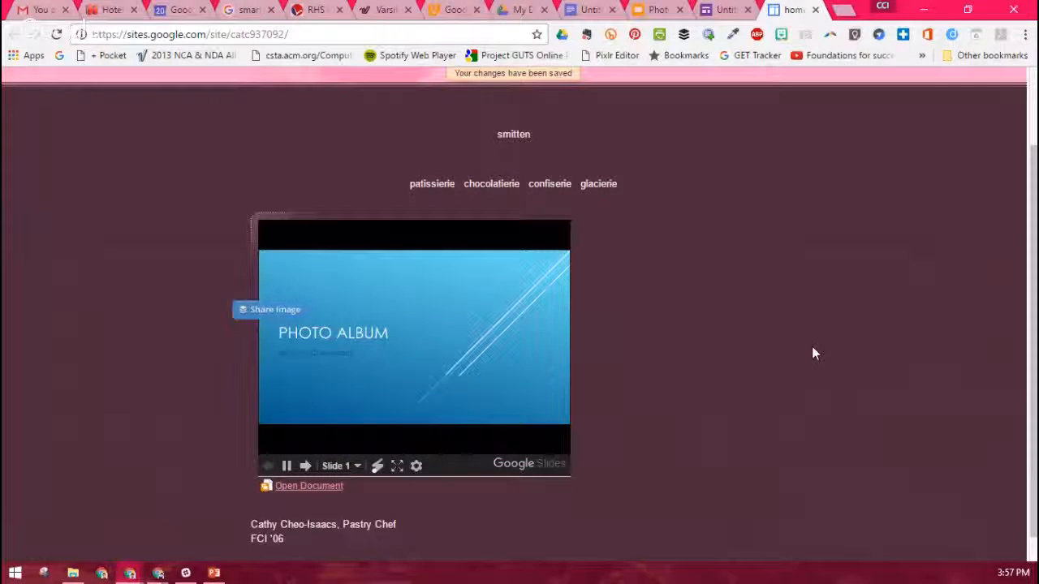
scroll(821, 151, up, 1)
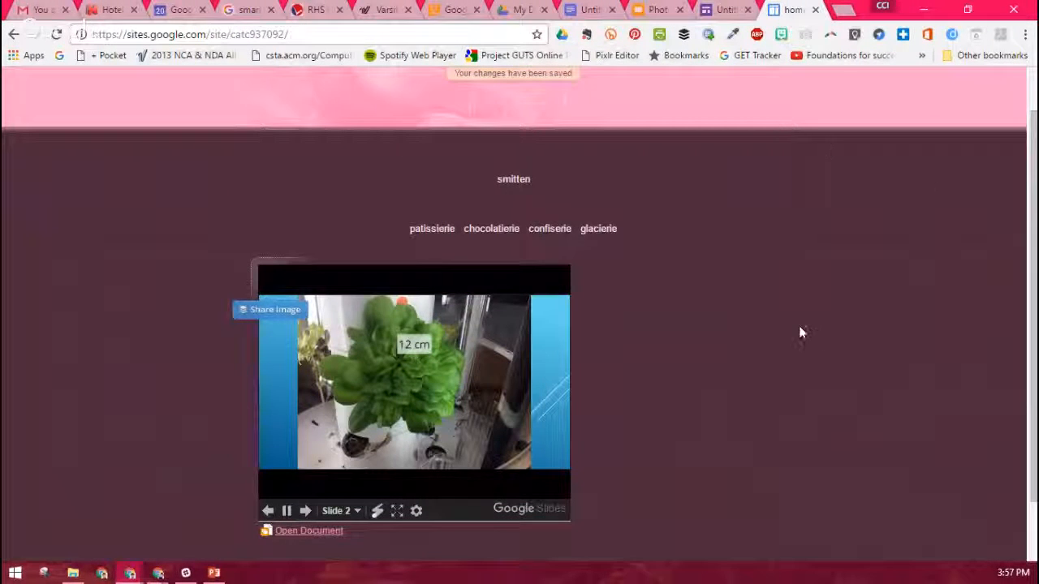